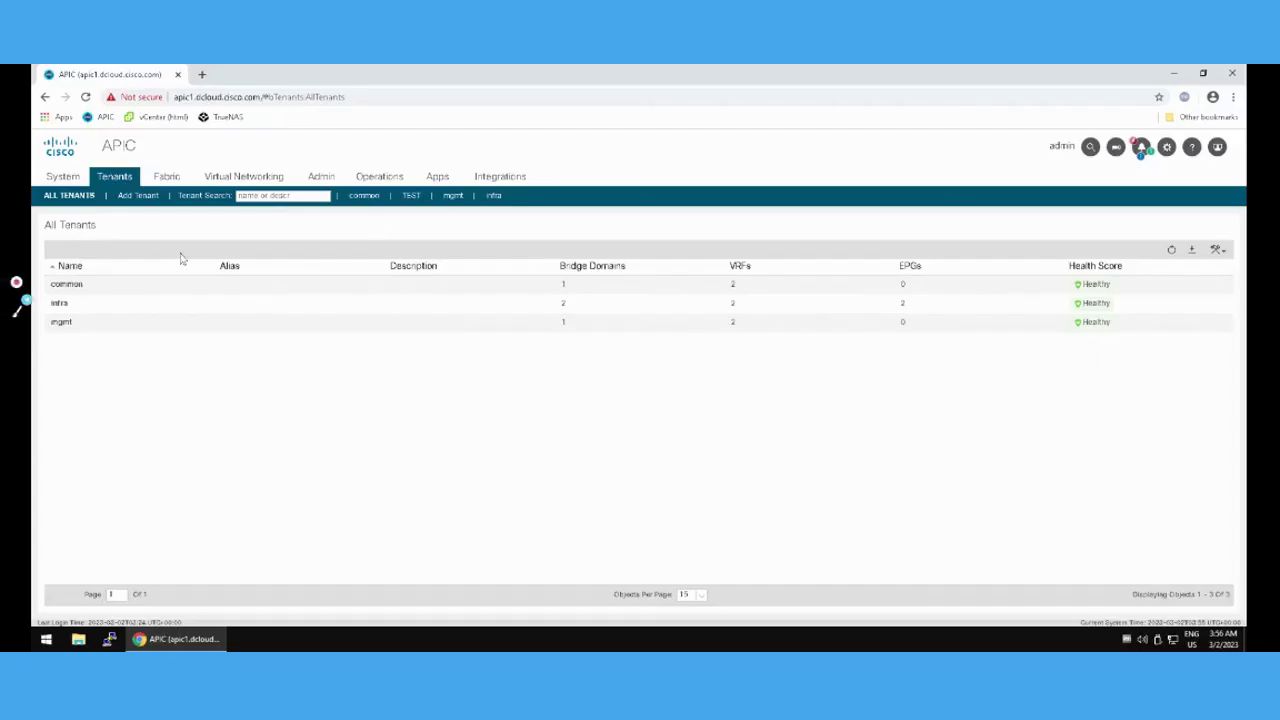
Step: Create a tenant named TEST with a VRF named BLUE, and open the BLUE VRF's summary
{"action": "left_click", "coordinate": [139, 196]}
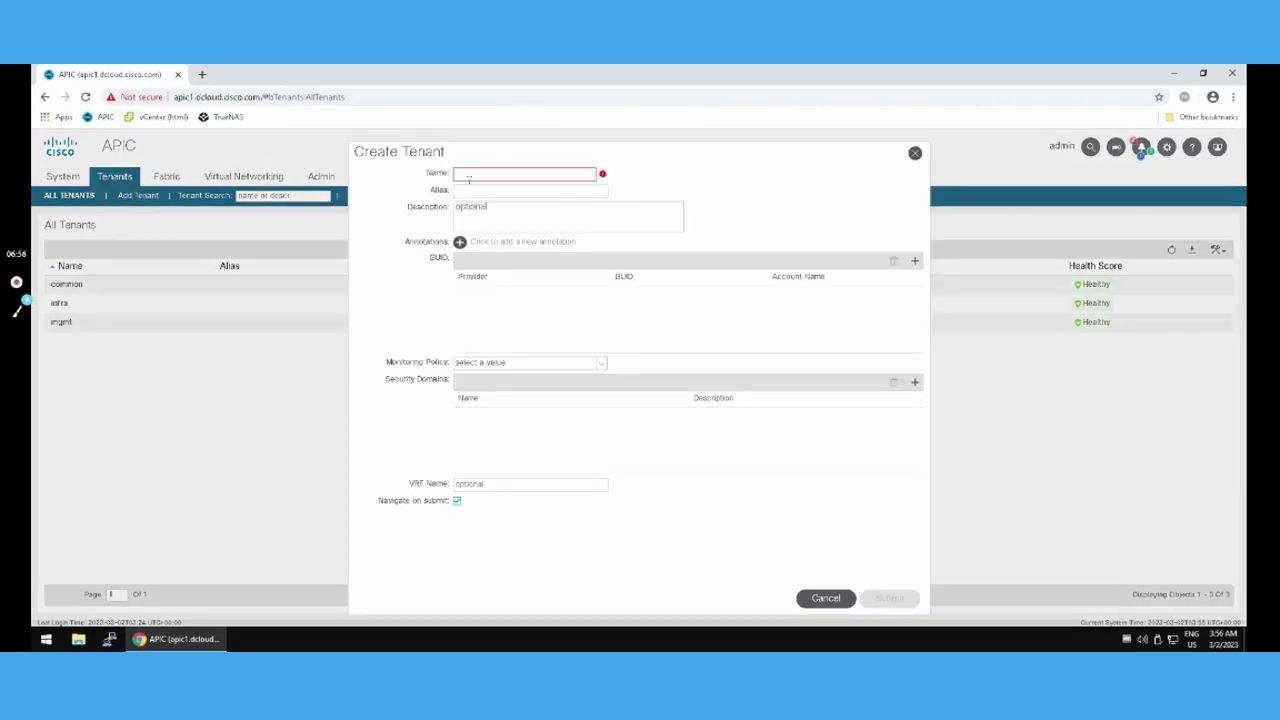
{"action": "type", "text": "TEST"}
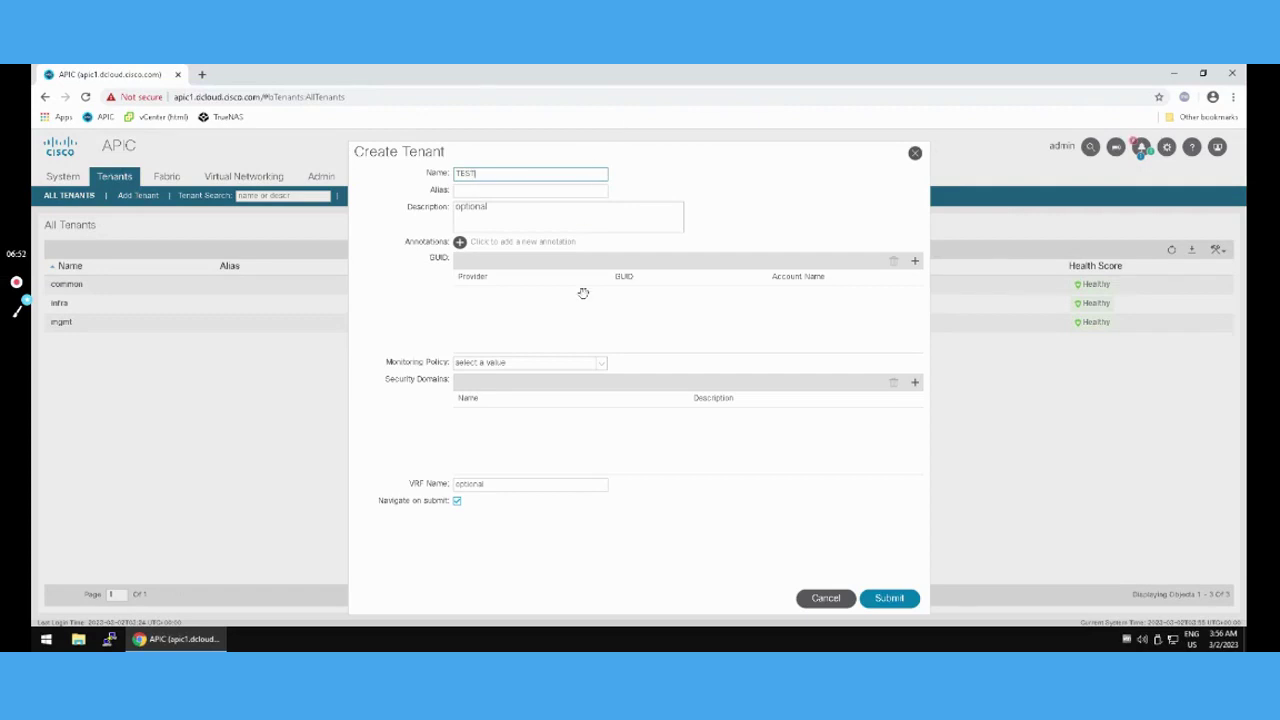
{"action": "left_click", "coordinate": [579, 484]}
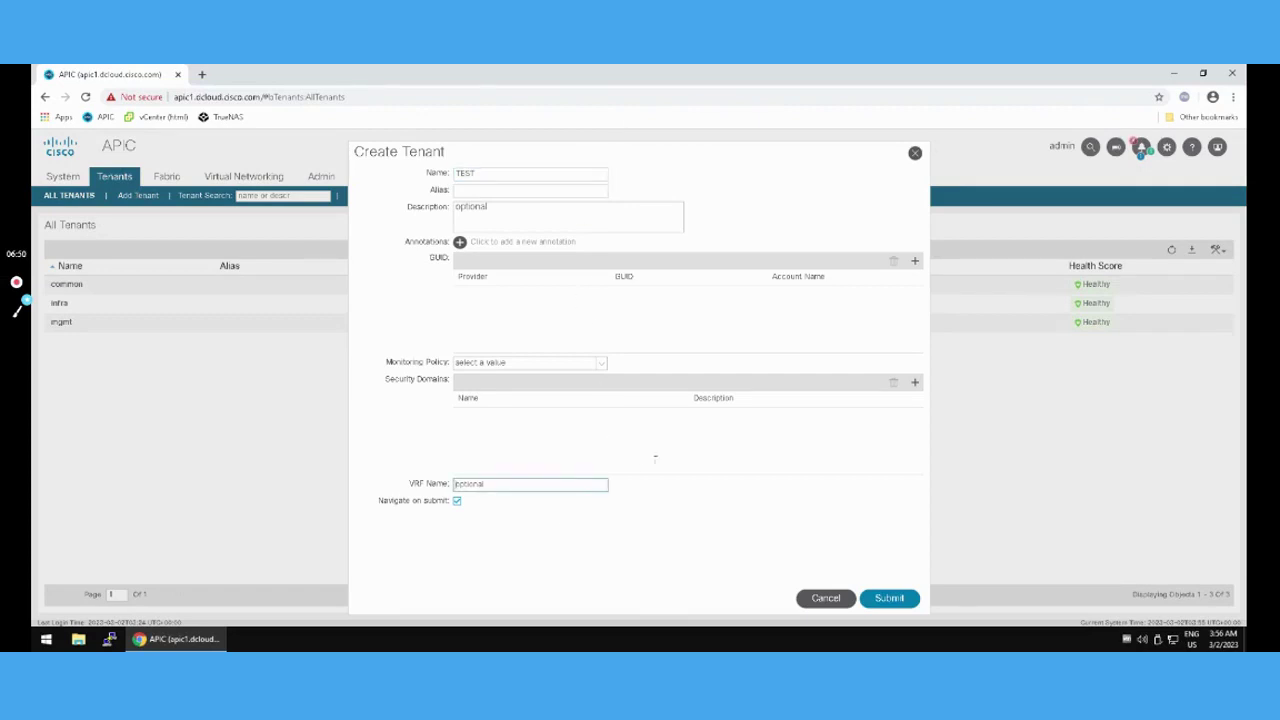
{"action": "type", "text": "BLUE"}
{"action": "left_click", "coordinate": [880, 598]}
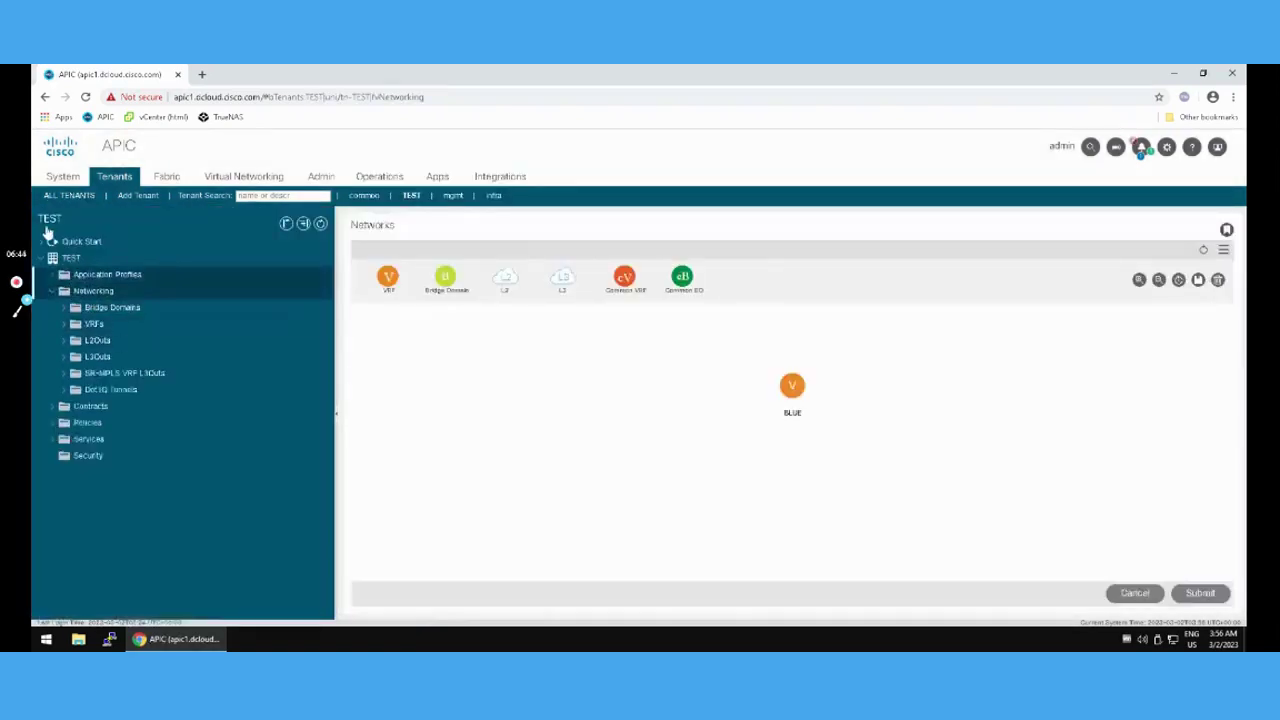
{"action": "left_click", "coordinate": [63, 326]}
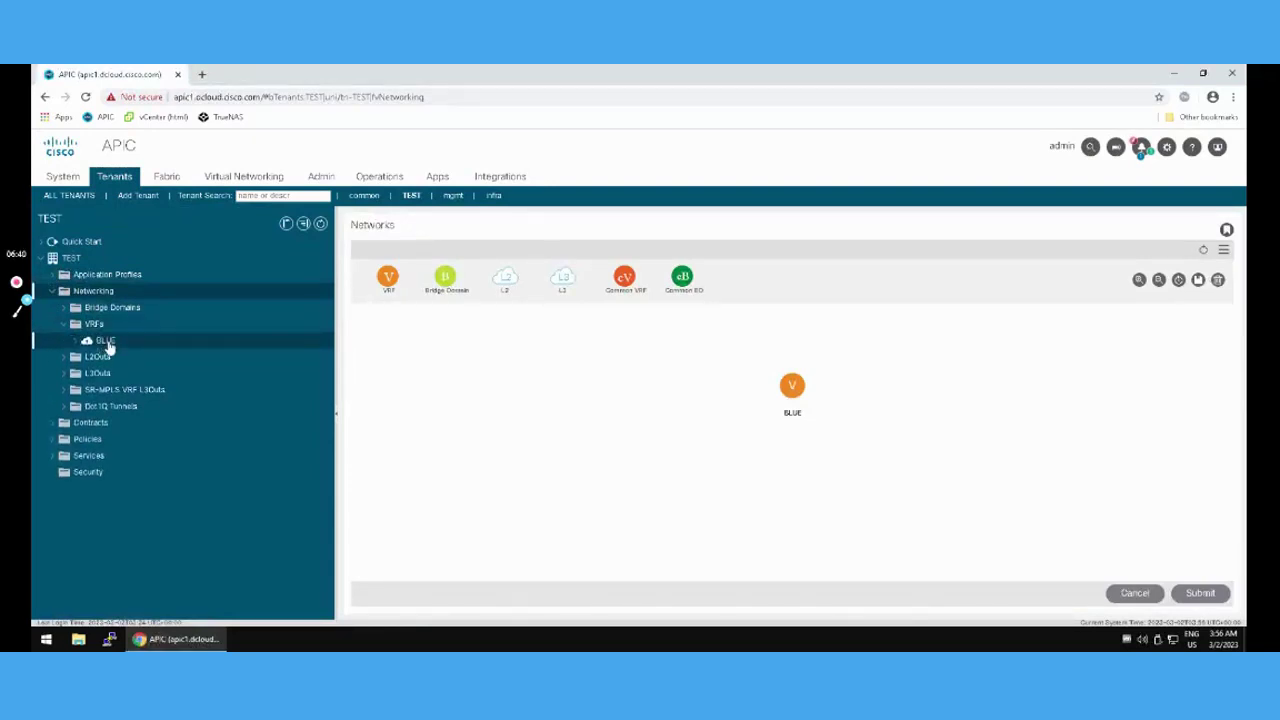
{"action": "left_click", "coordinate": [106, 341]}
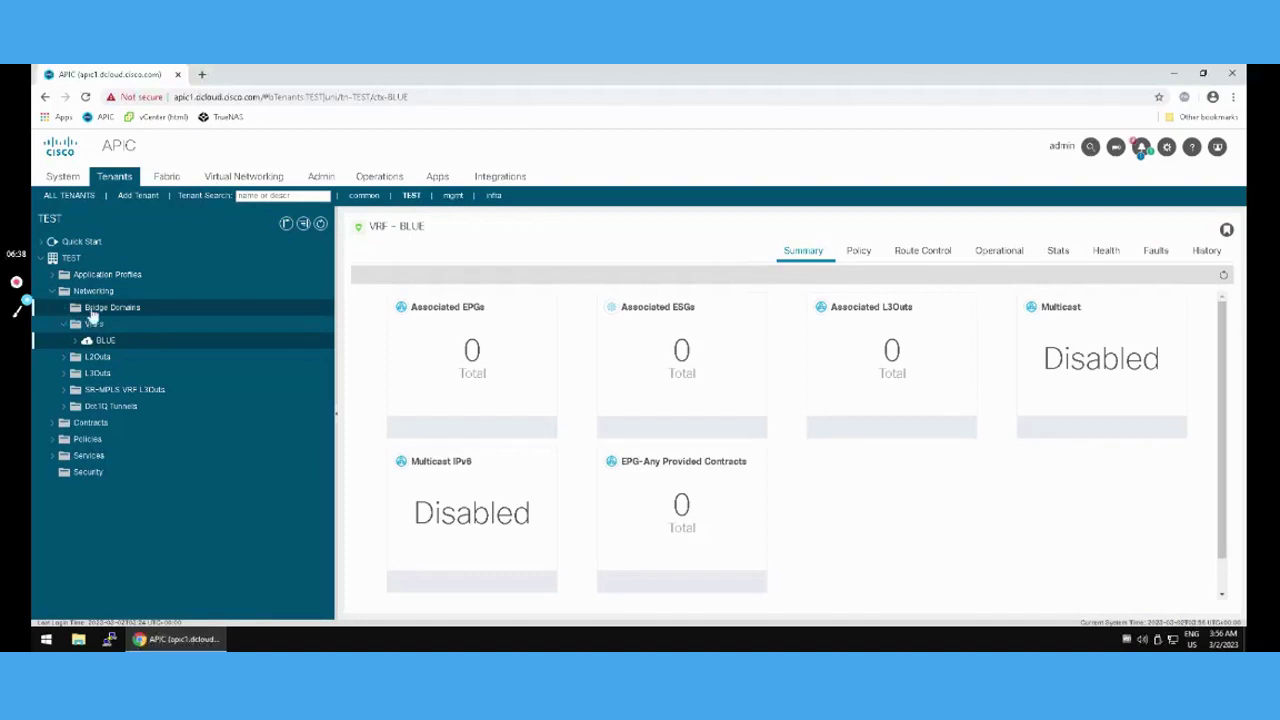
Step: Start a new bridge domain named BD1 in tenant TEST, assign it to VRF BLUE, and proceed to its L3 configuration
{"action": "left_click", "coordinate": [103, 311]}
{"action": "right_click", "coordinate": [105, 311]}
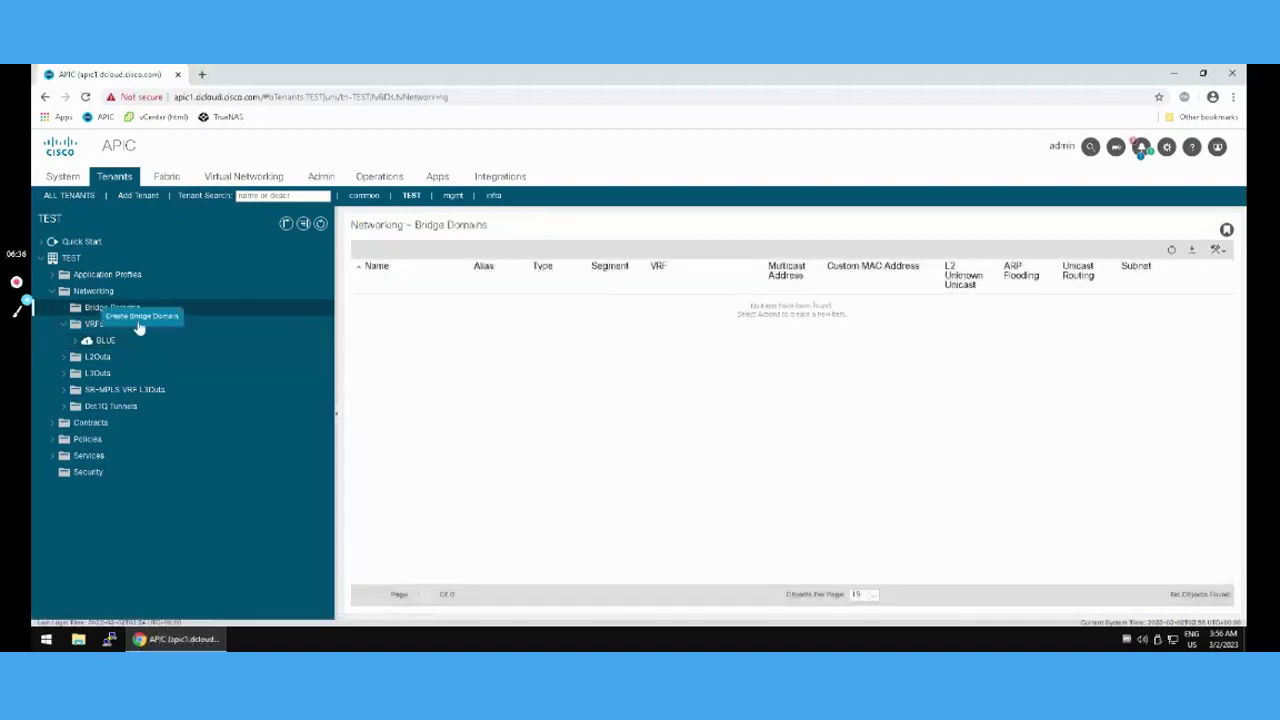
{"action": "left_click", "coordinate": [140, 318]}
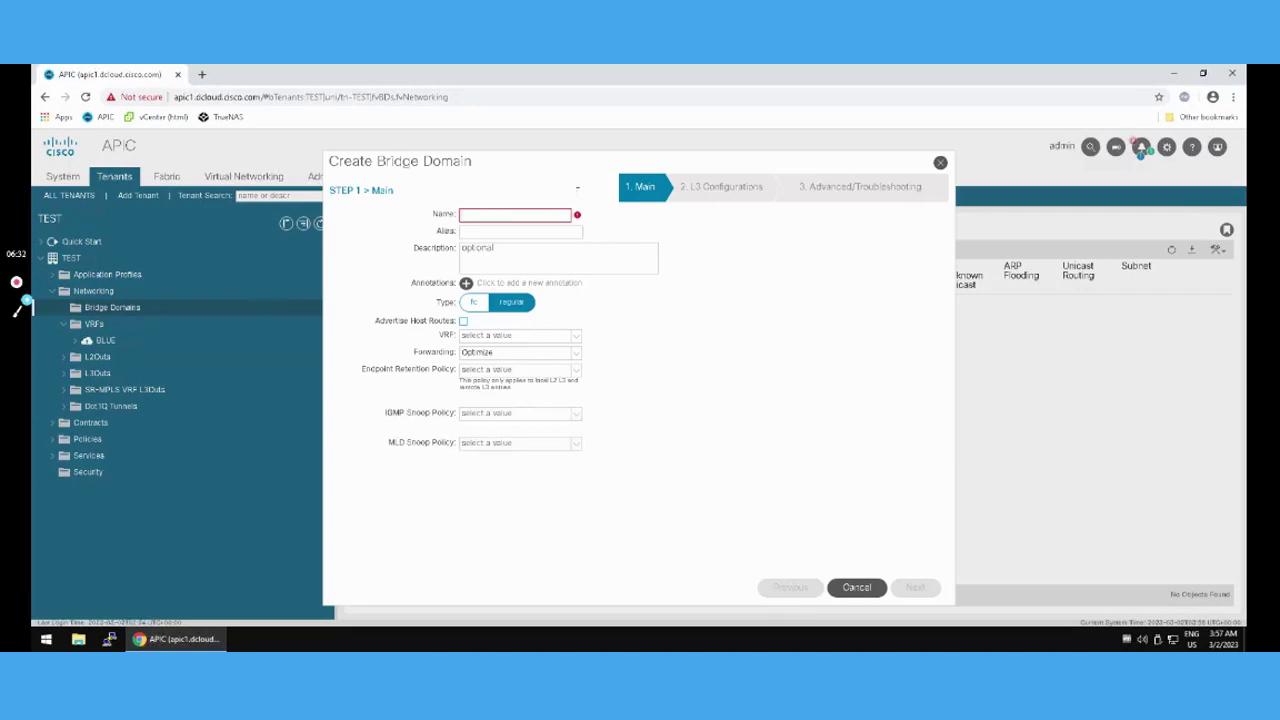
{"action": "type", "text": "BD1"}
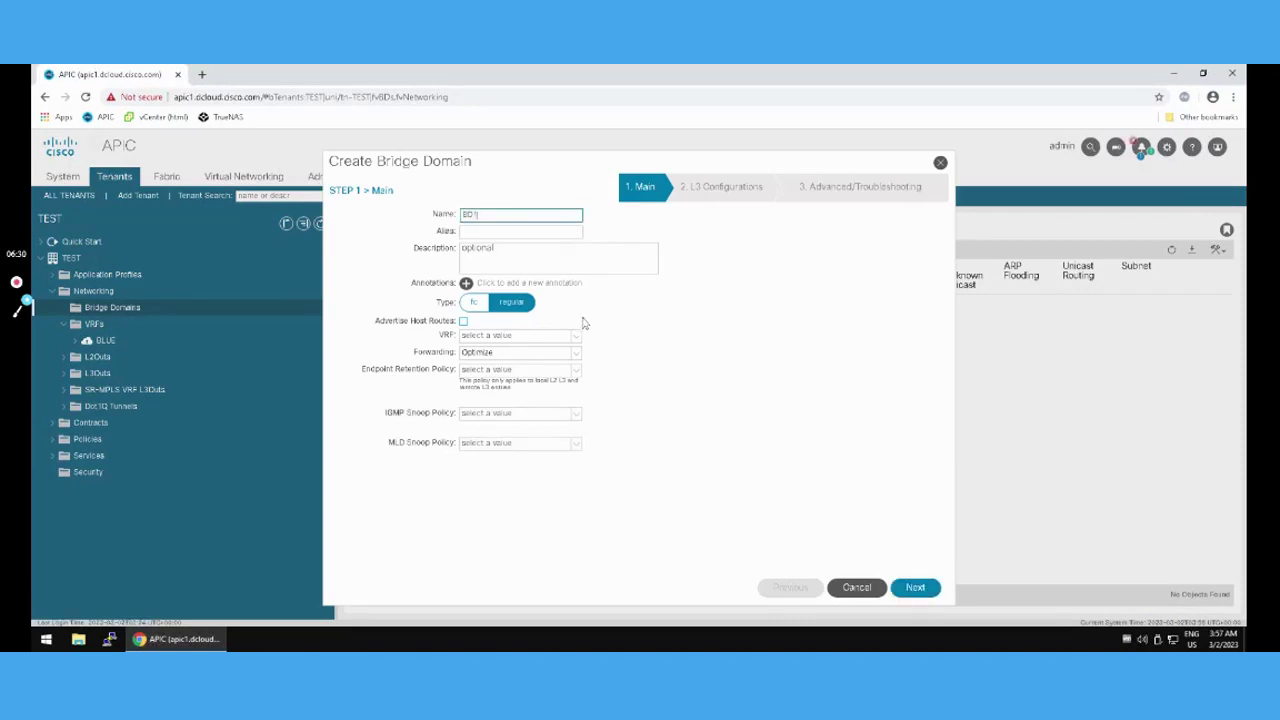
{"action": "left_click", "coordinate": [577, 338]}
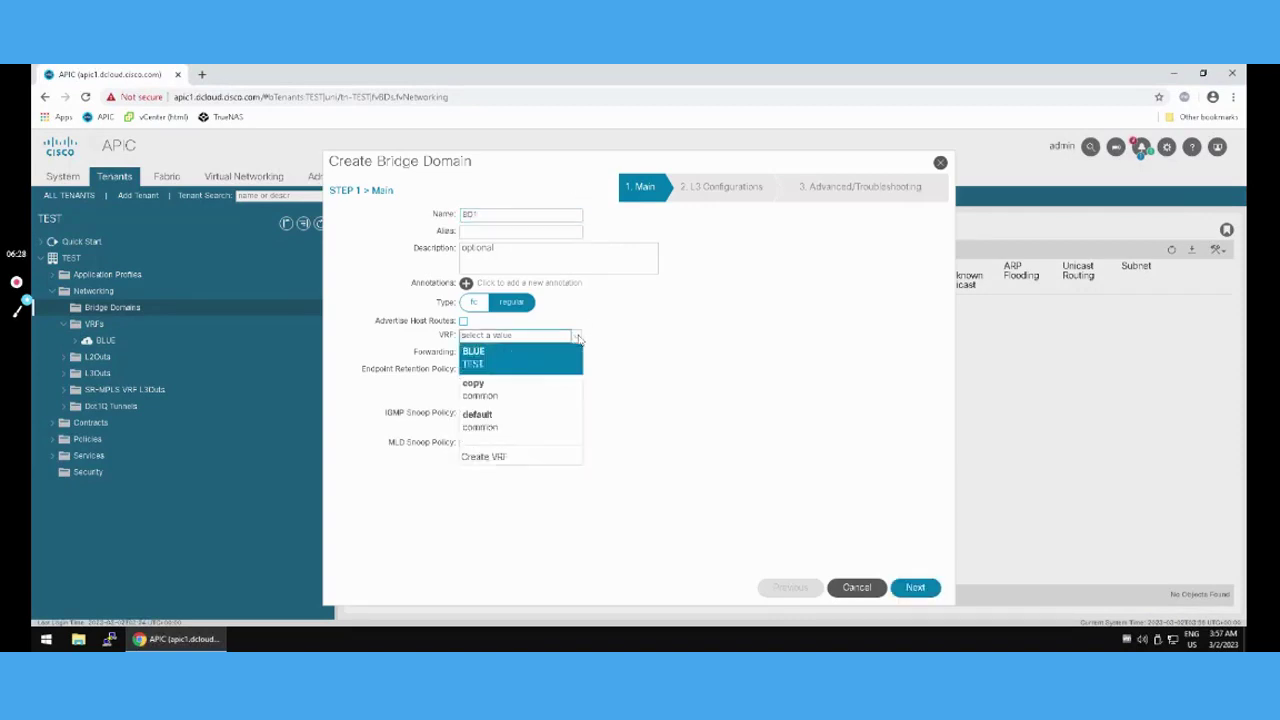
{"action": "left_click", "coordinate": [492, 362]}
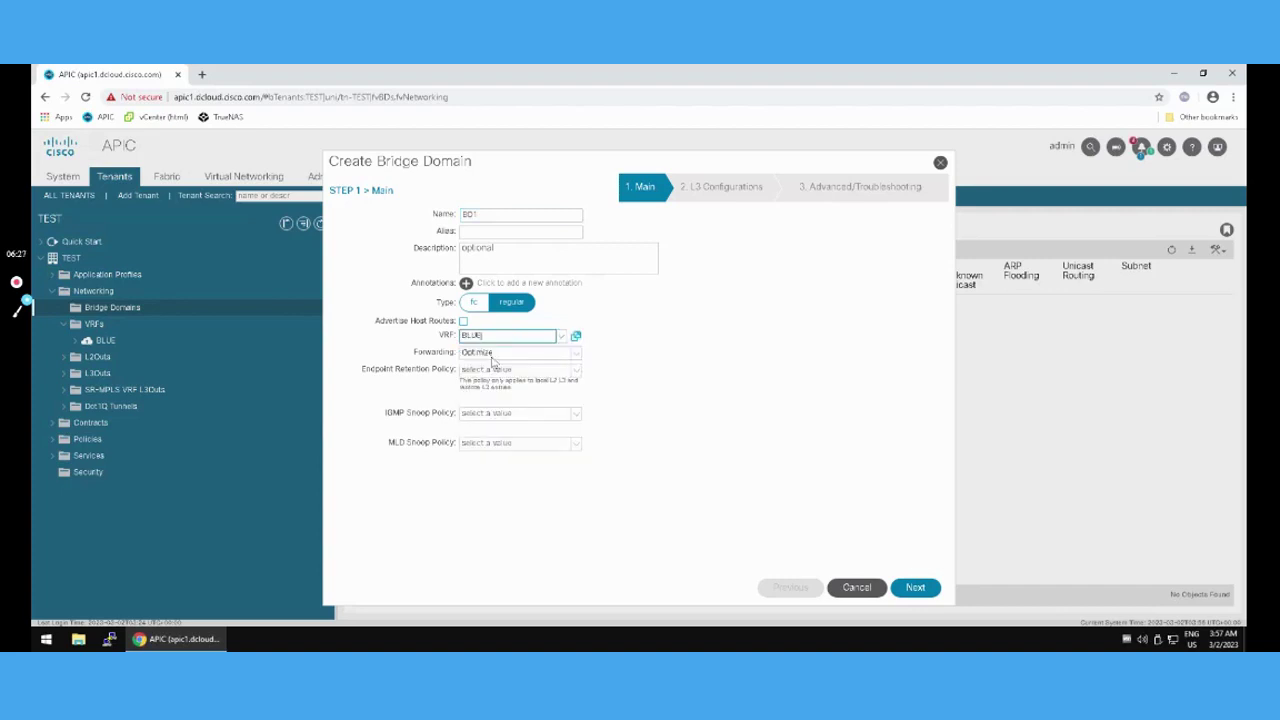
{"action": "left_click", "coordinate": [915, 588]}
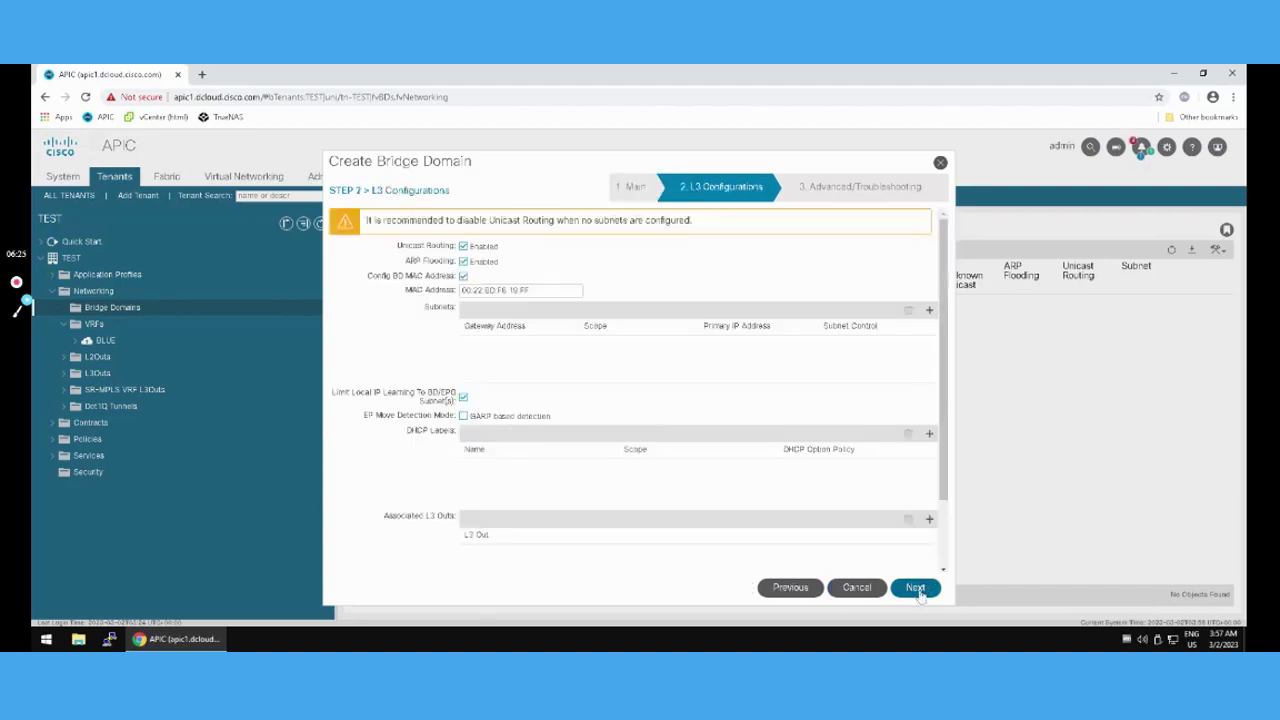
Step: Add a subnet with gateway IP 1.1.1.1/24 to BD1 and finish creating the bridge domain
{"action": "left_click", "coordinate": [929, 311]}
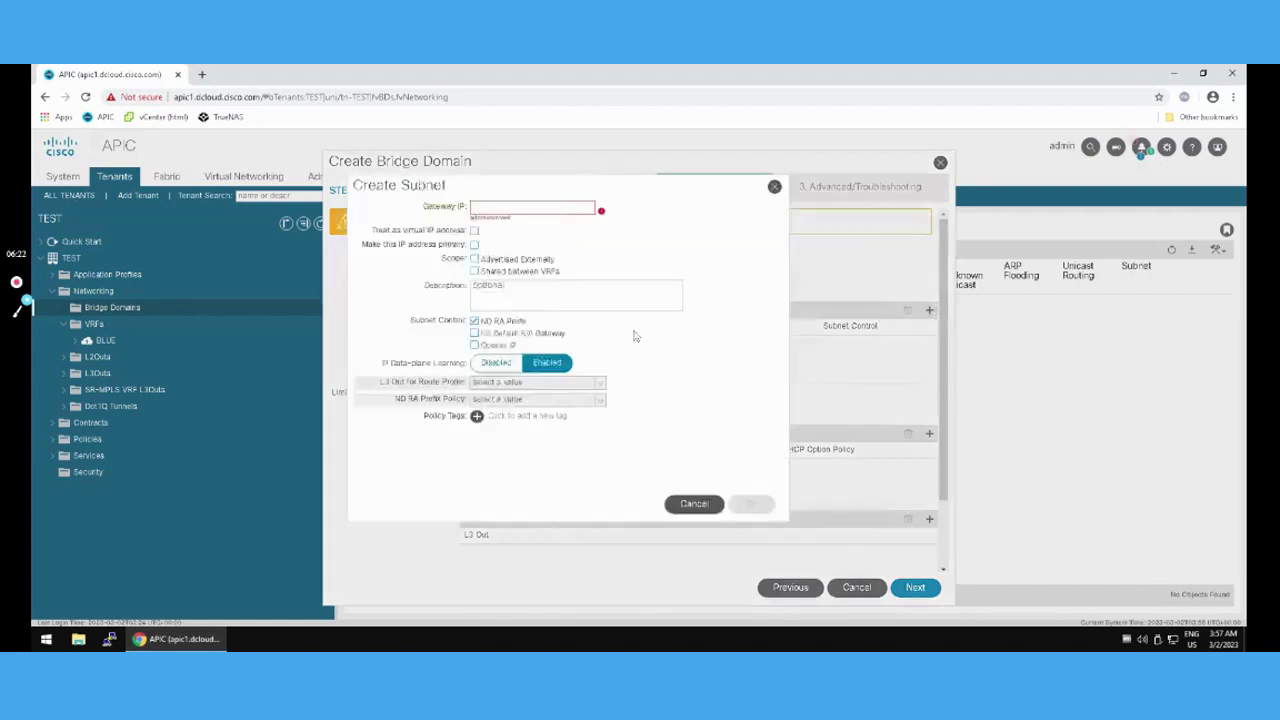
{"action": "type", "text": "1.1.1"}
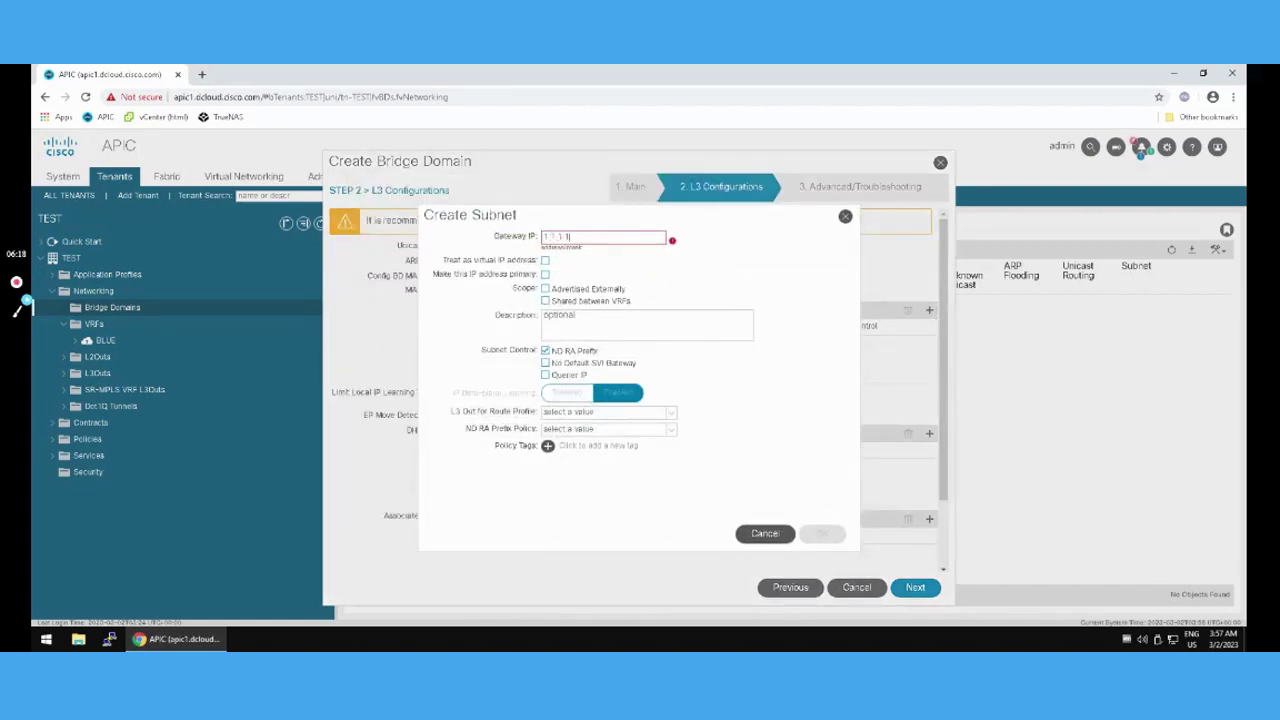
{"action": "type", "text": ".1/24"}
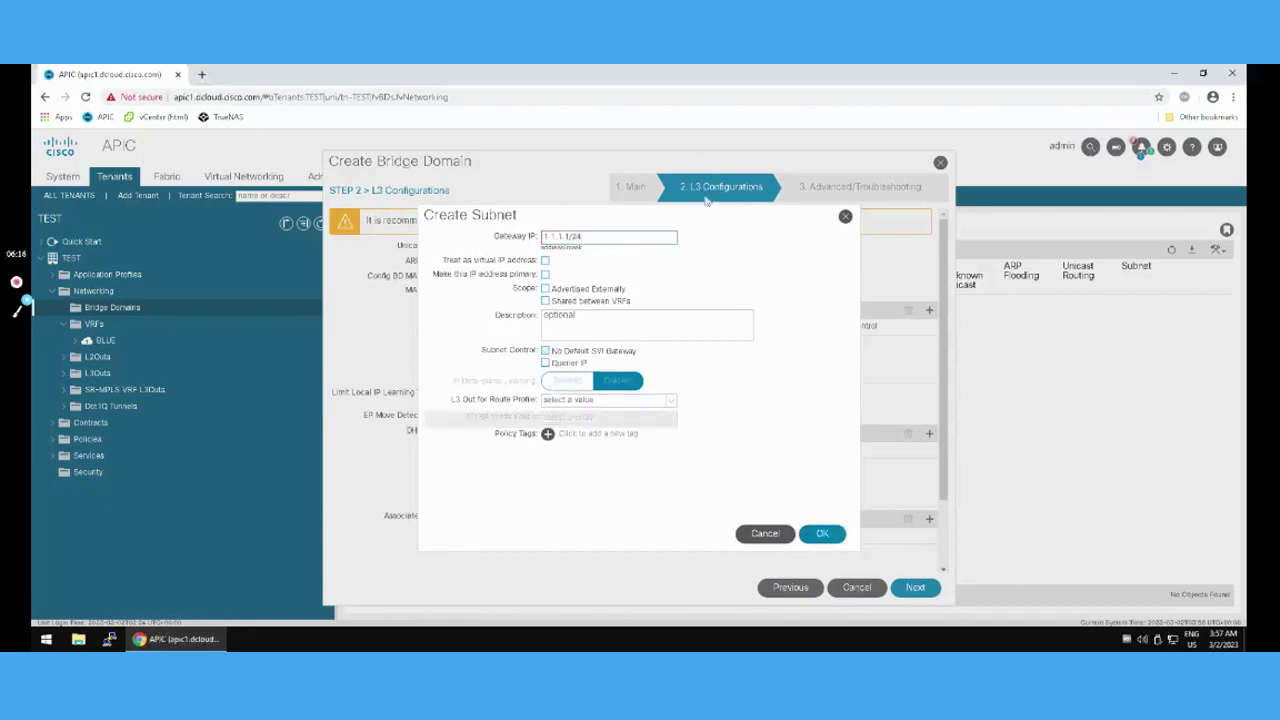
{"action": "left_click", "coordinate": [819, 537]}
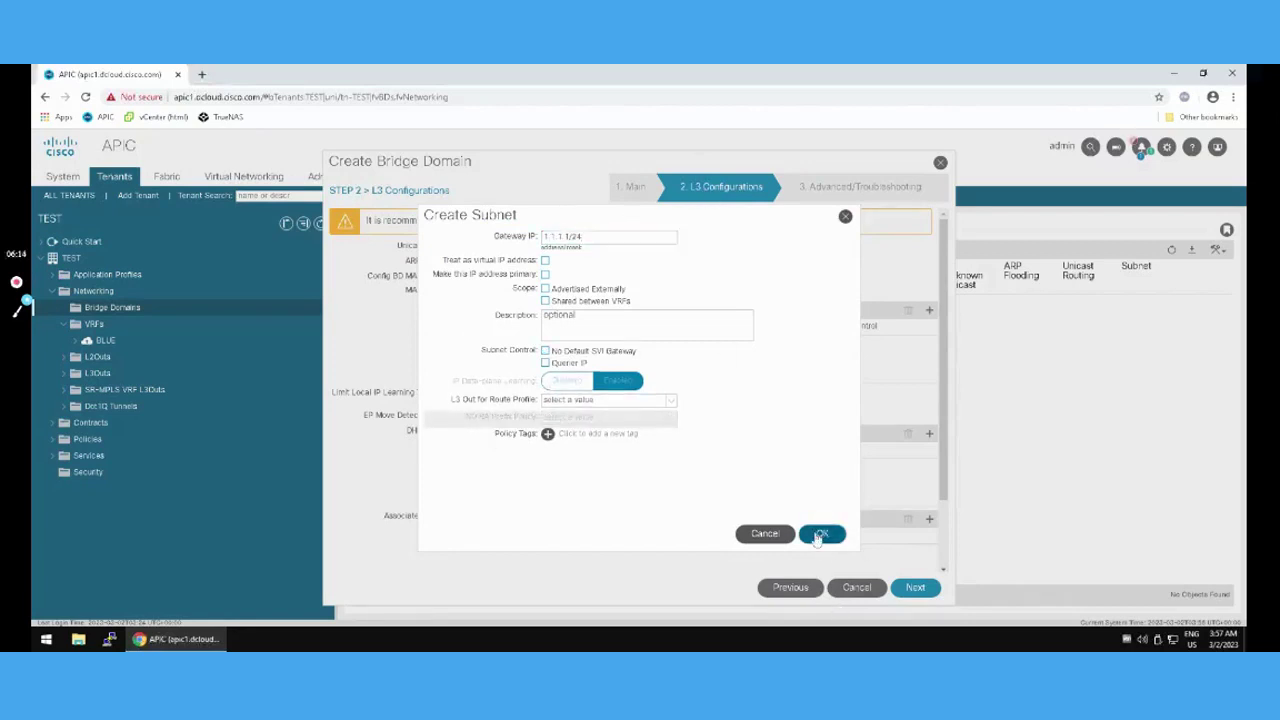
{"action": "left_click", "coordinate": [907, 591]}
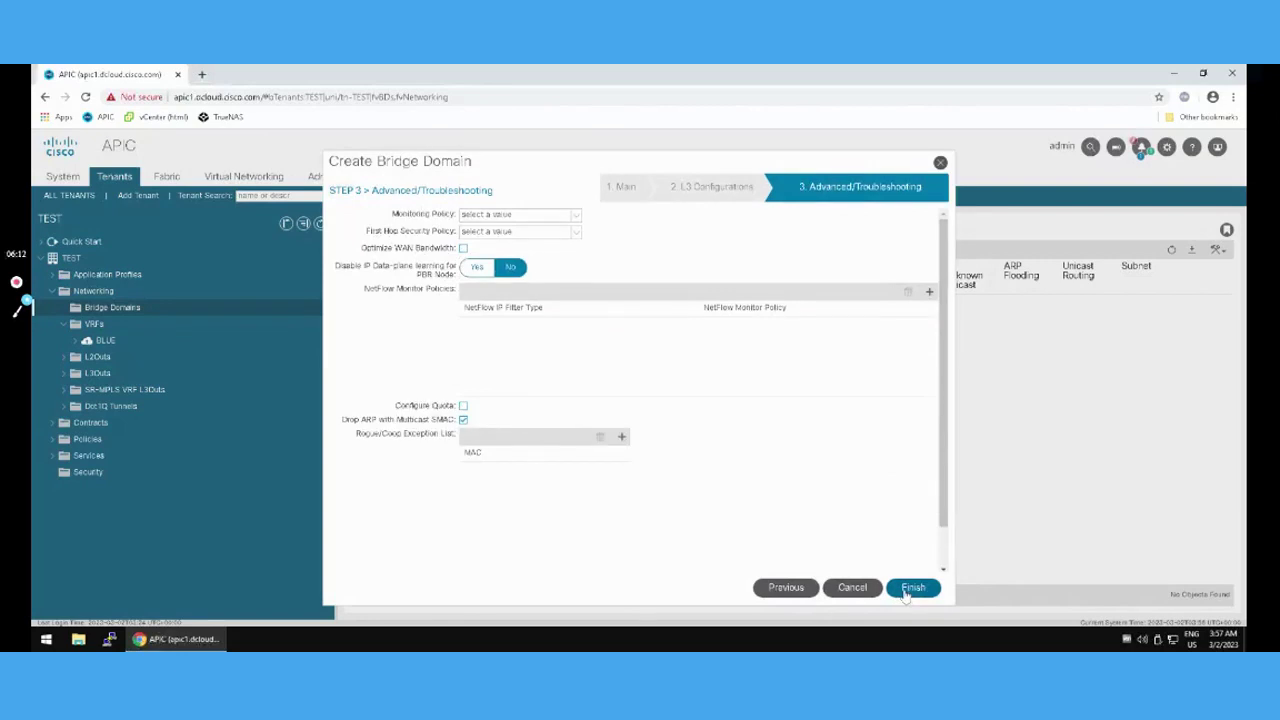
{"action": "left_click", "coordinate": [910, 588]}
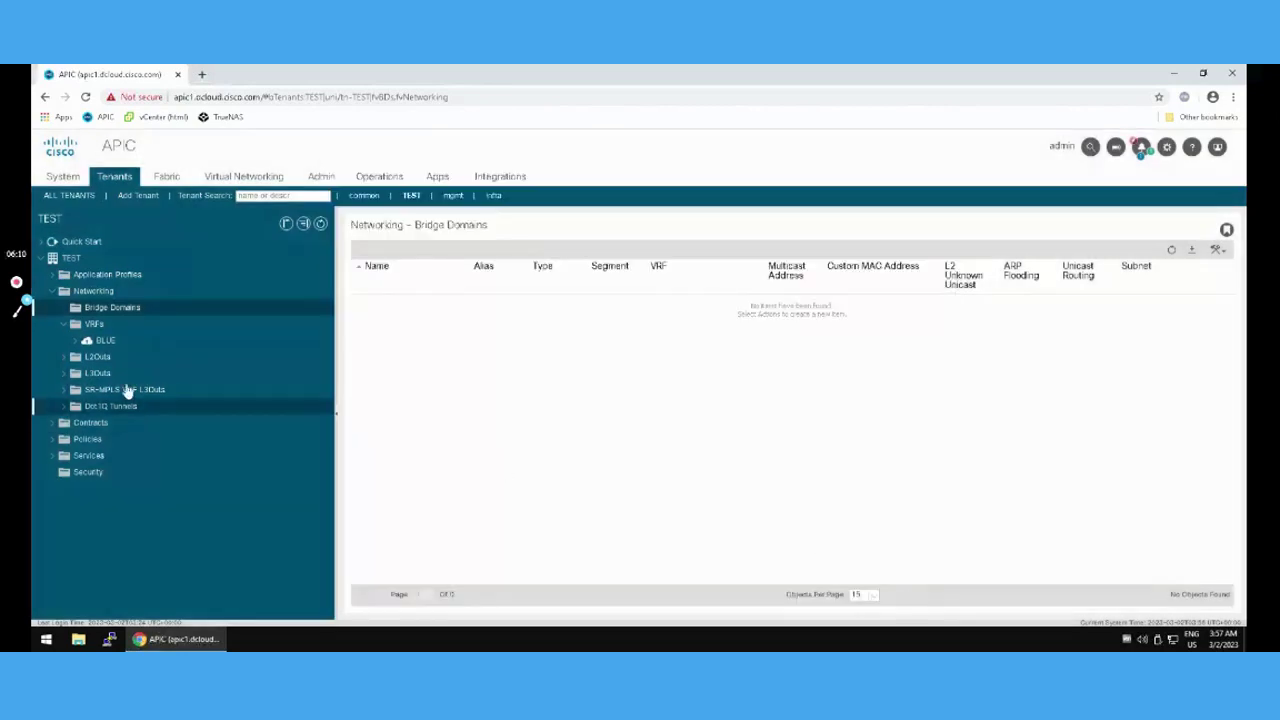
Step: Start a second bridge domain named BD2, assign it to VRF BLUE, and proceed to its L3 configuration
{"action": "right_click", "coordinate": [92, 313]}
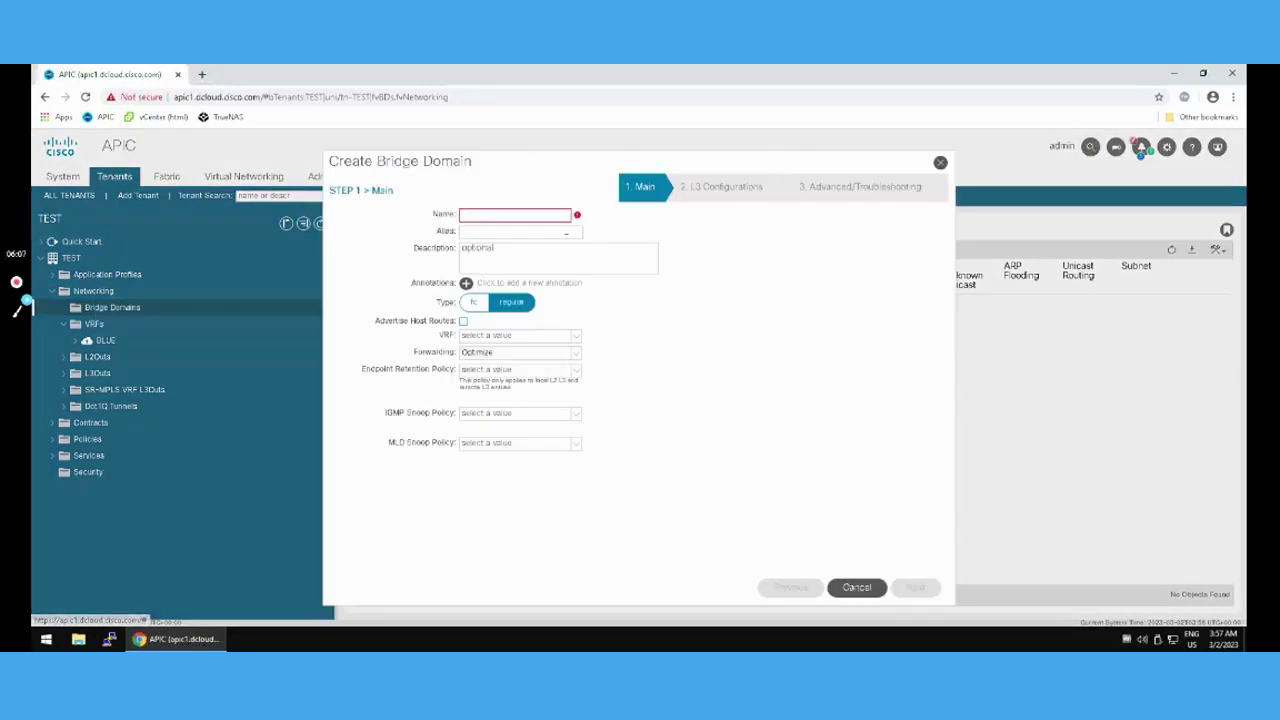
{"action": "left_click", "coordinate": [133, 315]}
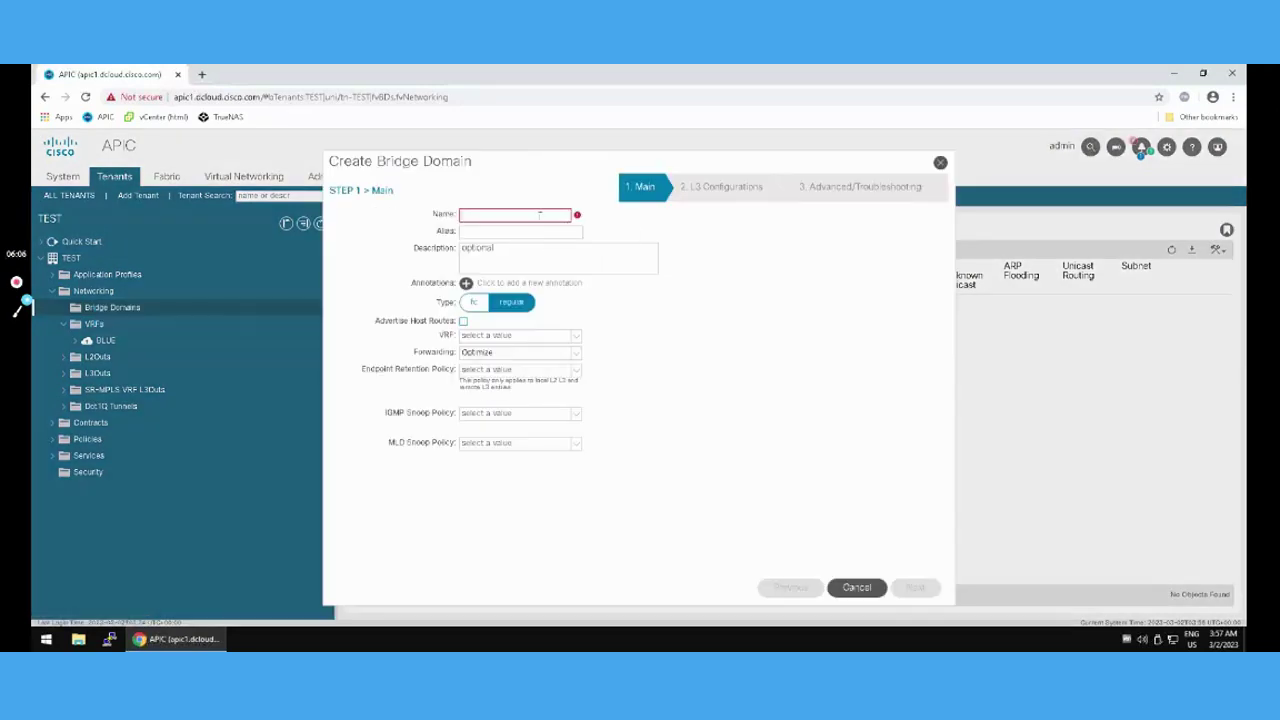
{"action": "type", "text": "BD2"}
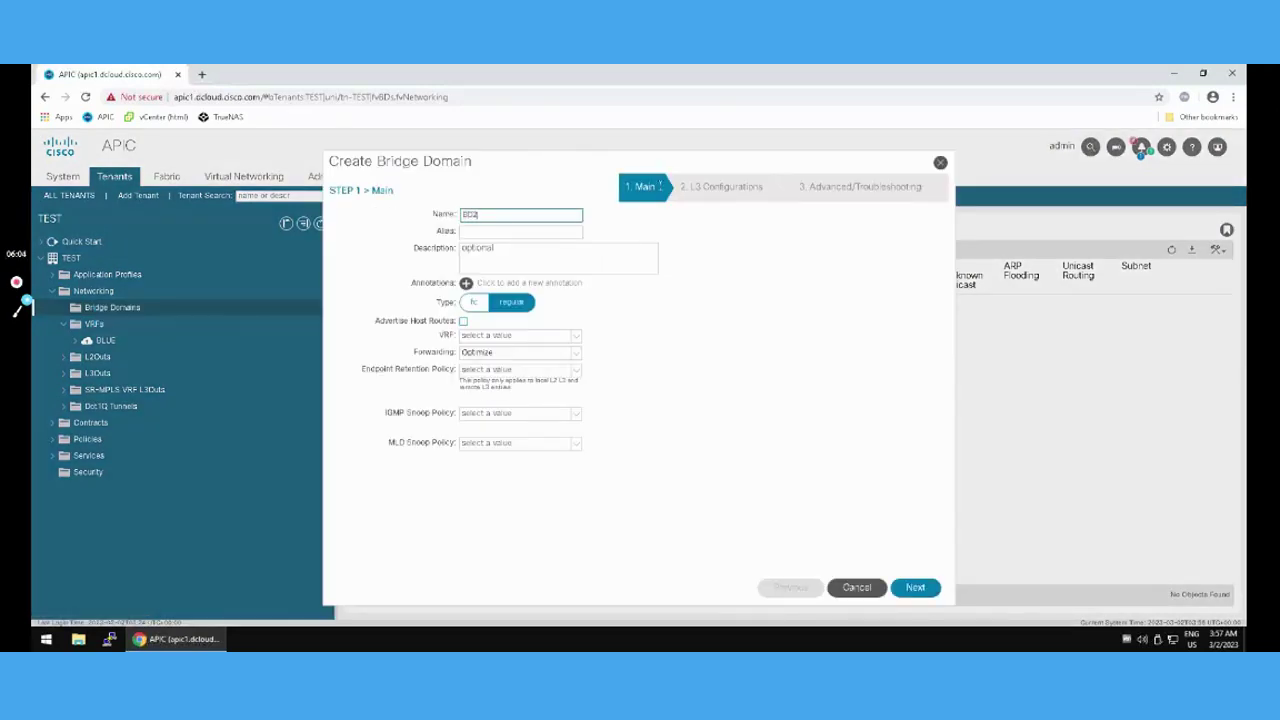
{"action": "left_click", "coordinate": [540, 337]}
{"action": "left_click", "coordinate": [520, 356]}
{"action": "left_click", "coordinate": [910, 587]}
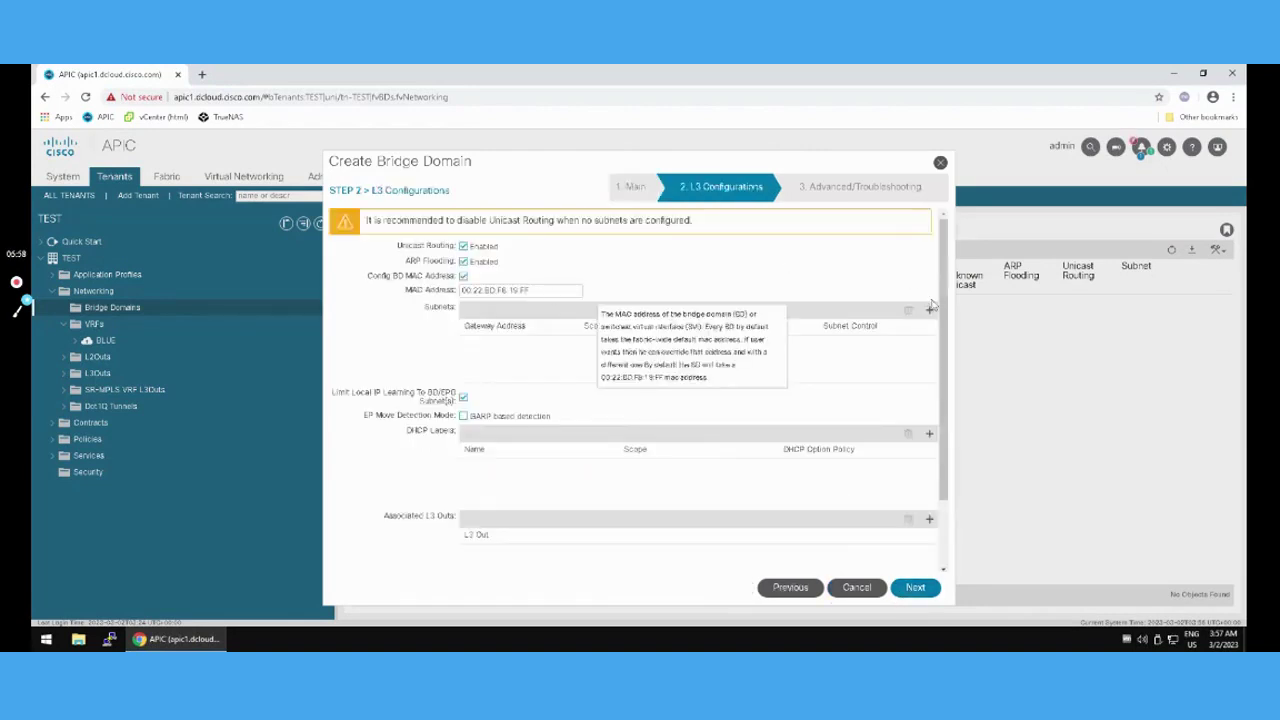
Step: Finish creating BD2 with a subnet using gateway IP 2.2.2.1/24, and reload the page to refresh the bridge domain list
{"action": "left_click", "coordinate": [930, 311]}
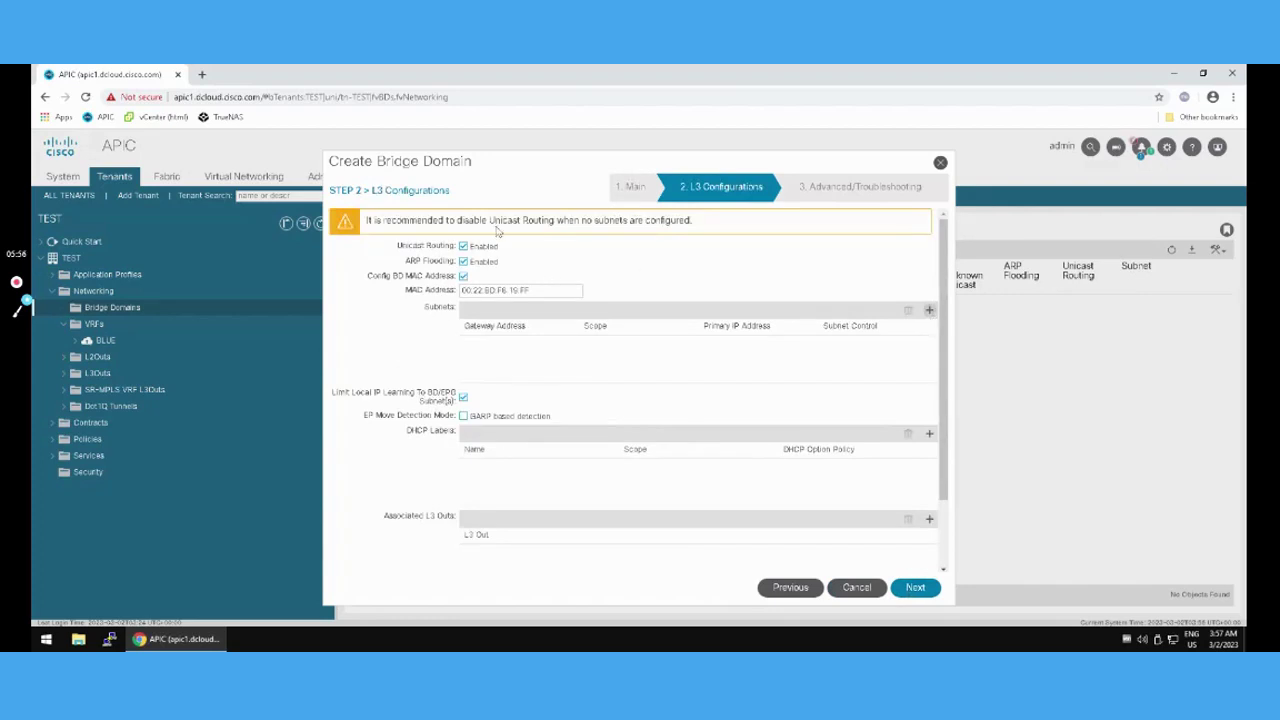
{"action": "type", "text": "2.2"}
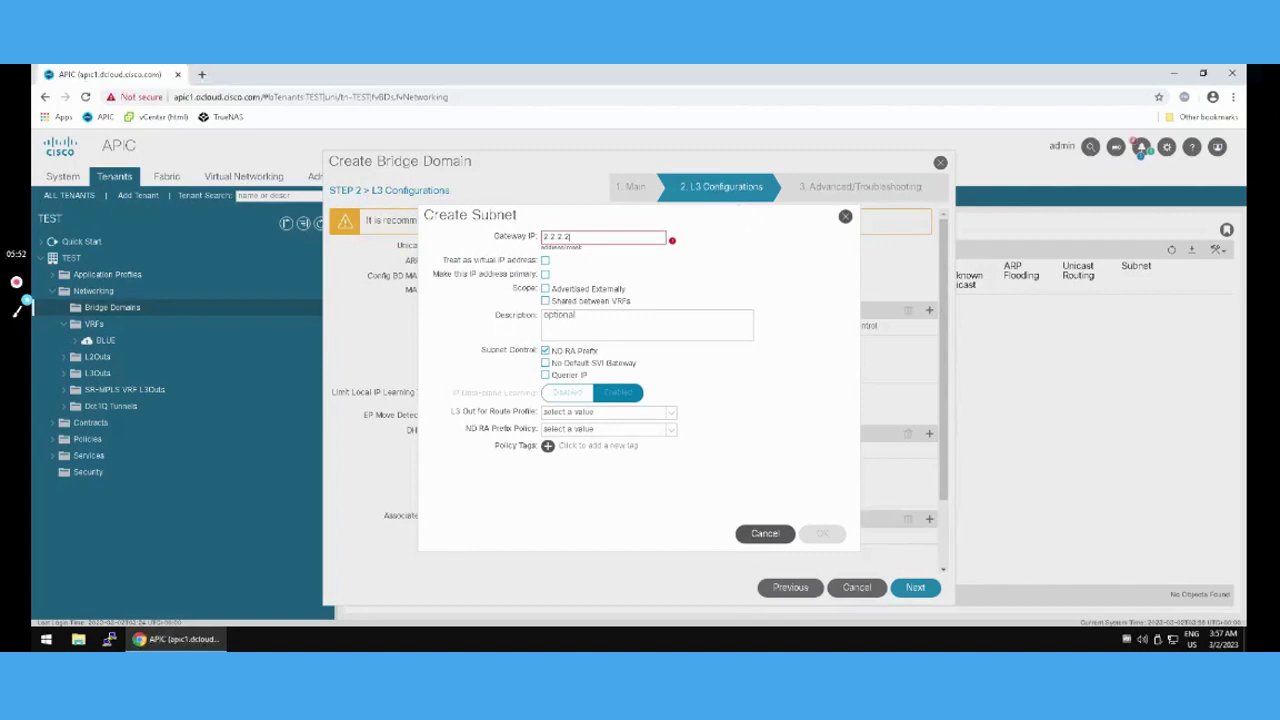
{"action": "type", "text": ".2.1/24"}
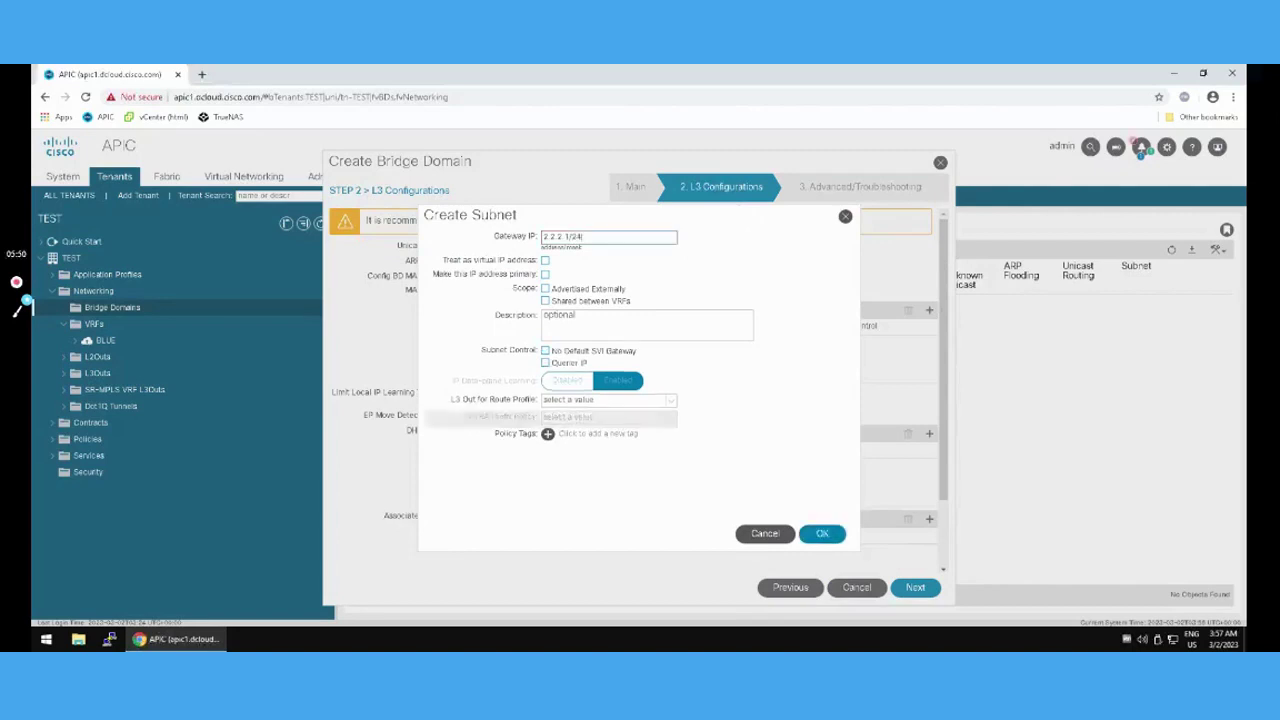
{"action": "left_click", "coordinate": [821, 533]}
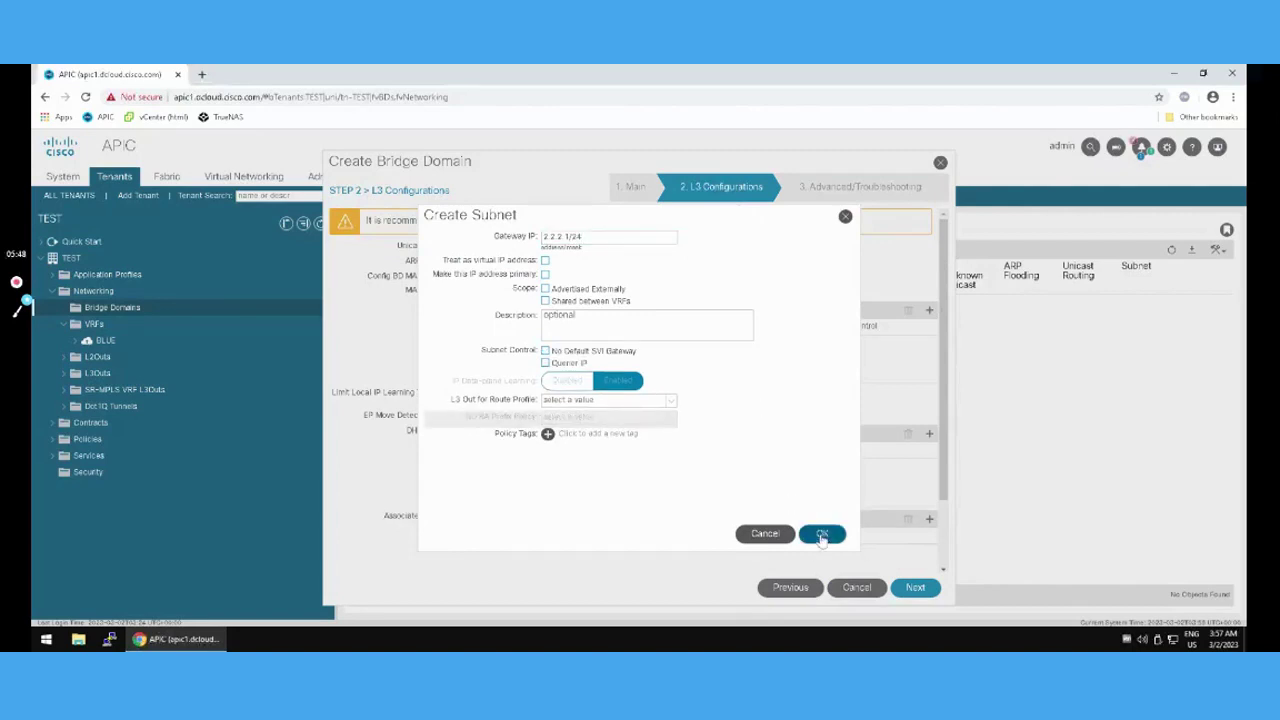
{"action": "left_click", "coordinate": [916, 588]}
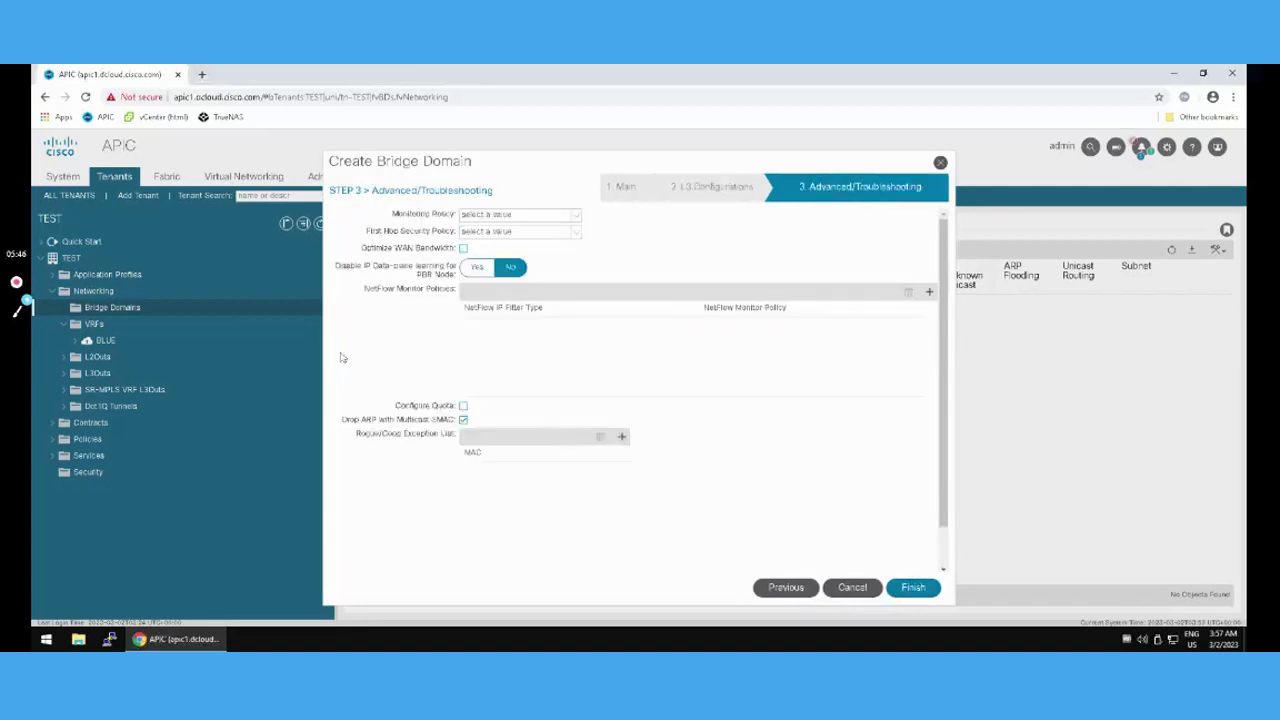
{"action": "left_click", "coordinate": [913, 588]}
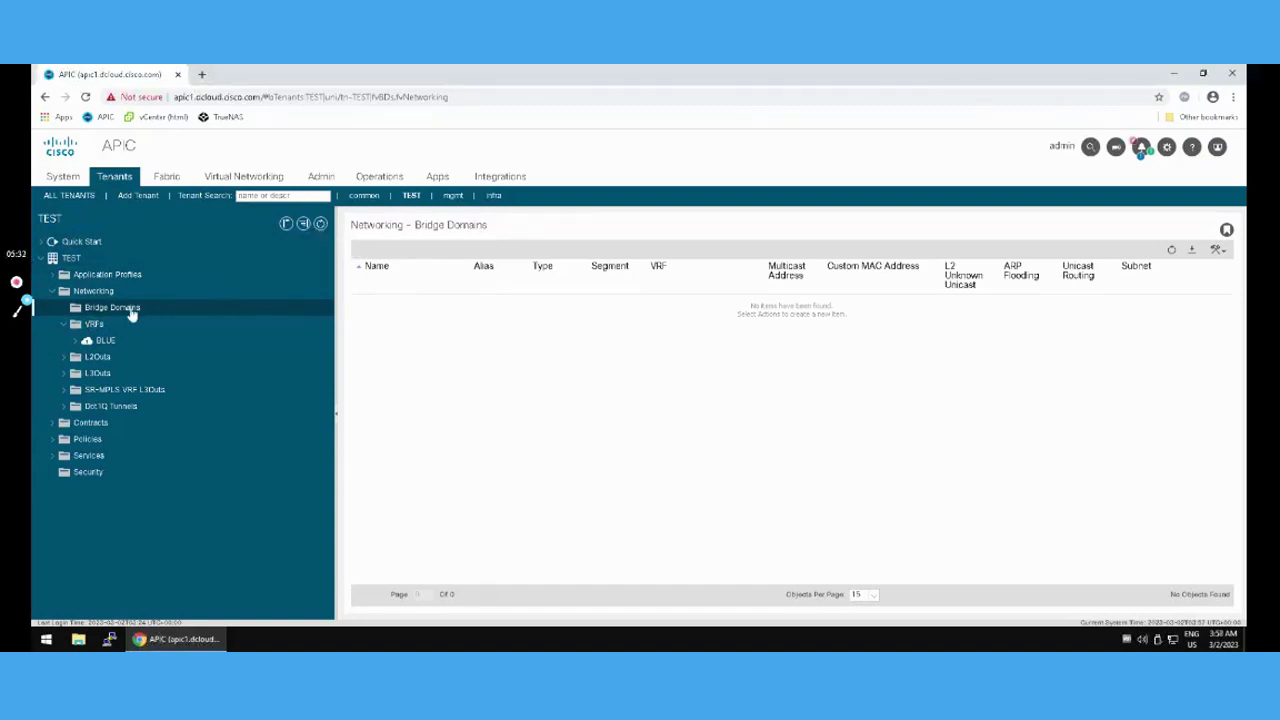
{"action": "left_click", "coordinate": [85, 96]}
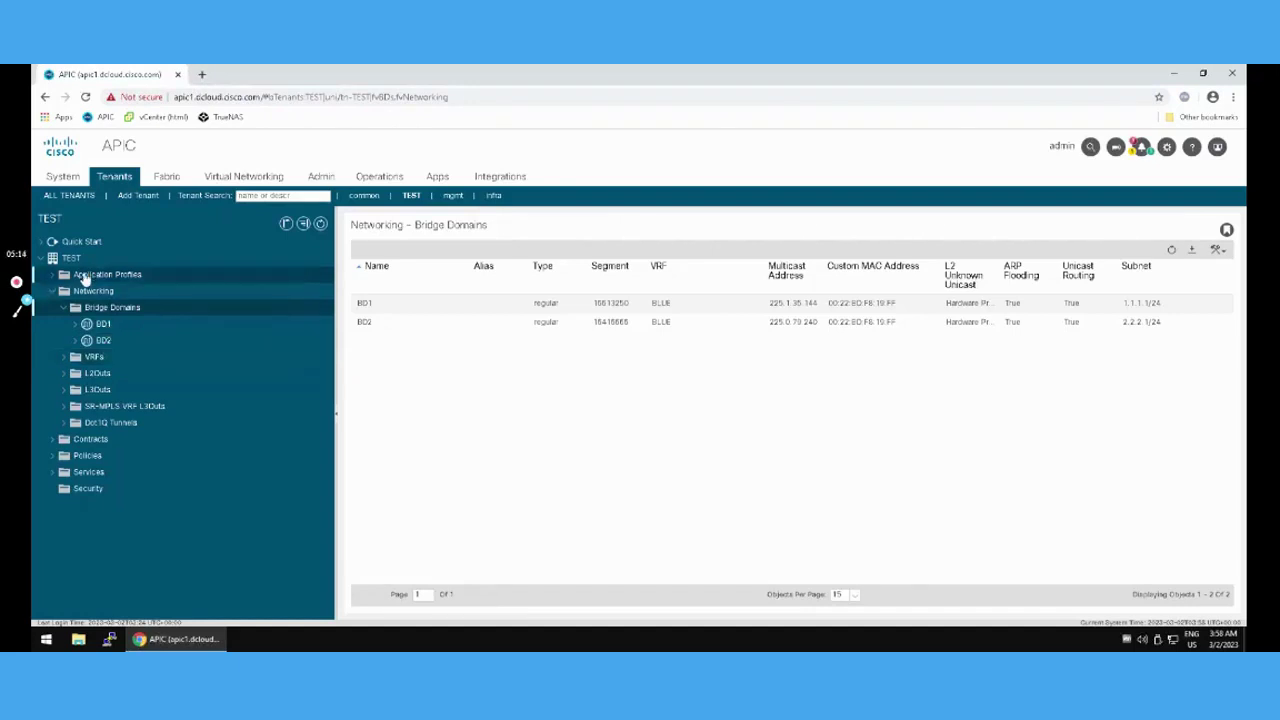
Step: Start a new application profile named AP in tenant TEST
{"action": "left_click", "coordinate": [85, 278]}
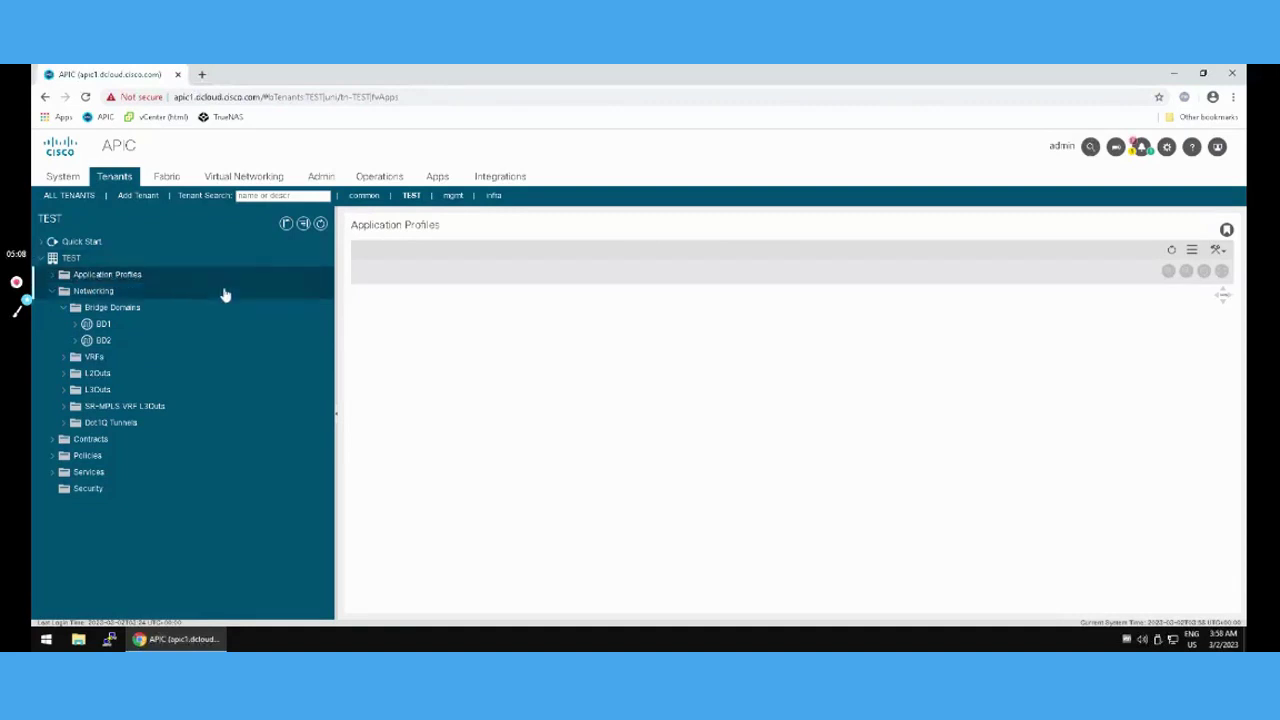
{"action": "left_click", "coordinate": [151, 283]}
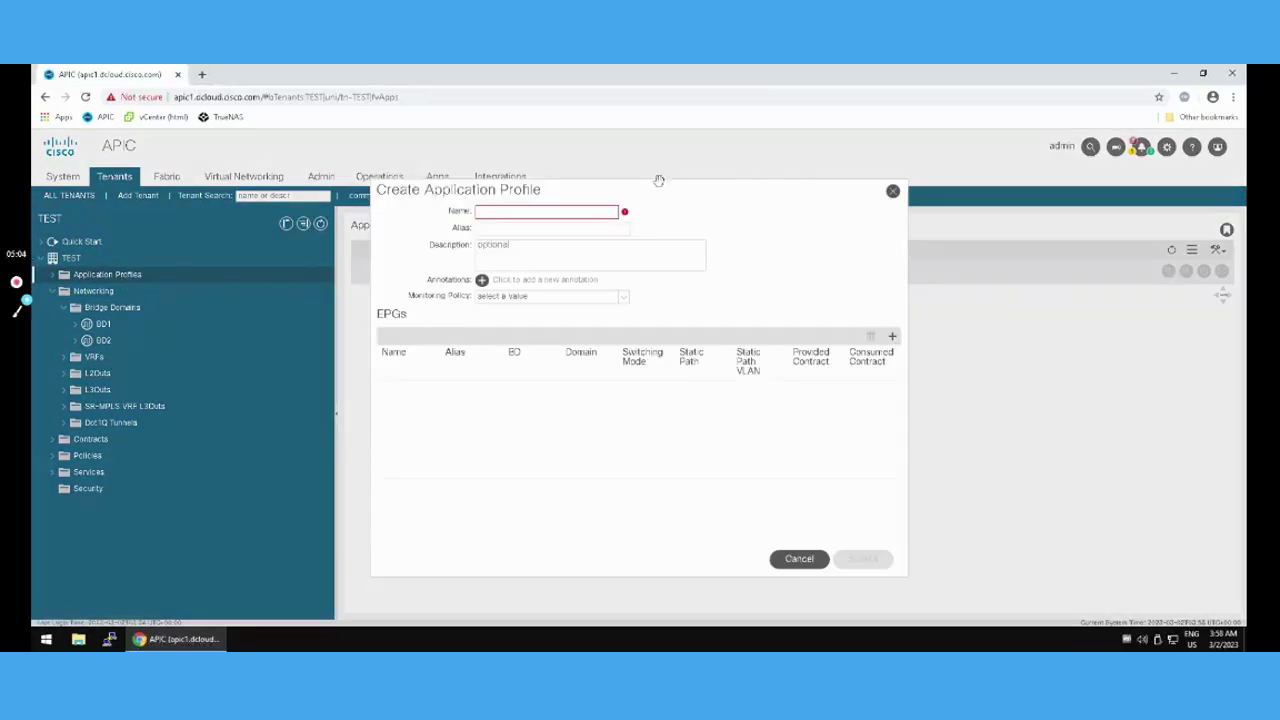
{"action": "left_click", "coordinate": [562, 213]}
{"action": "type", "text": "AP"}
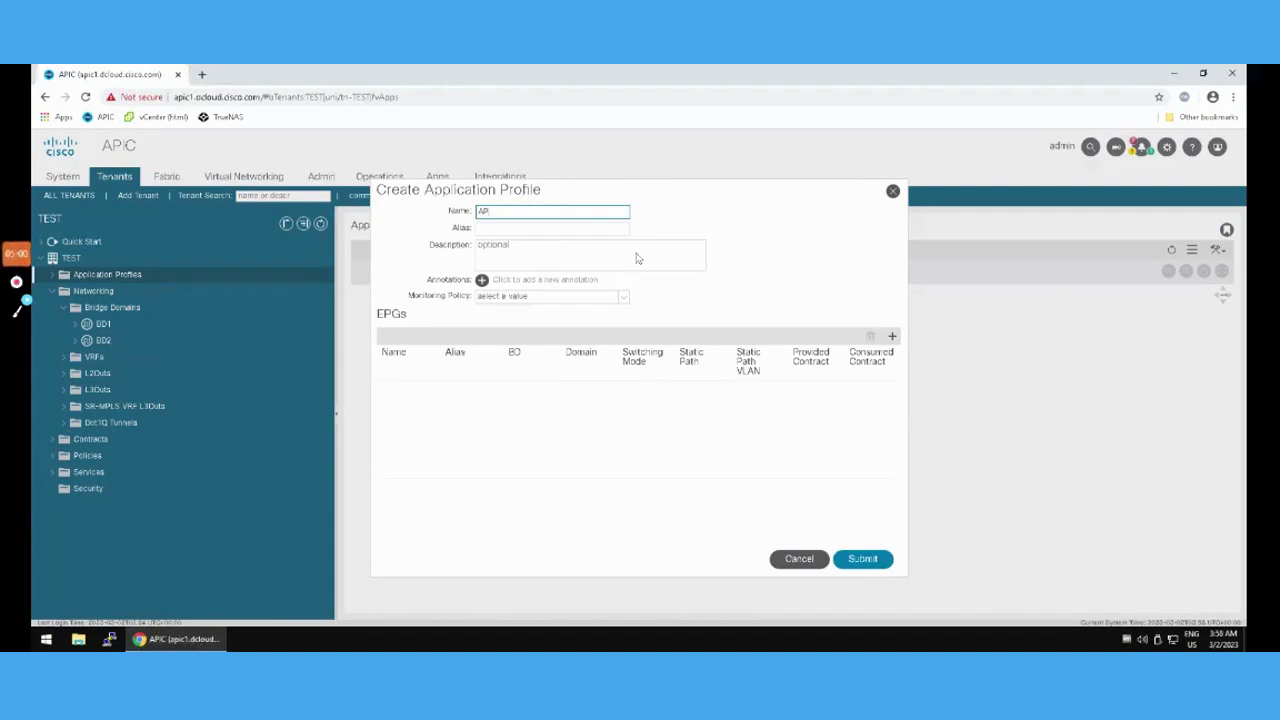
Step: Add an EPG named EPG-1 associated with bridge domain BD1 to the application profile
{"action": "left_click", "coordinate": [893, 337]}
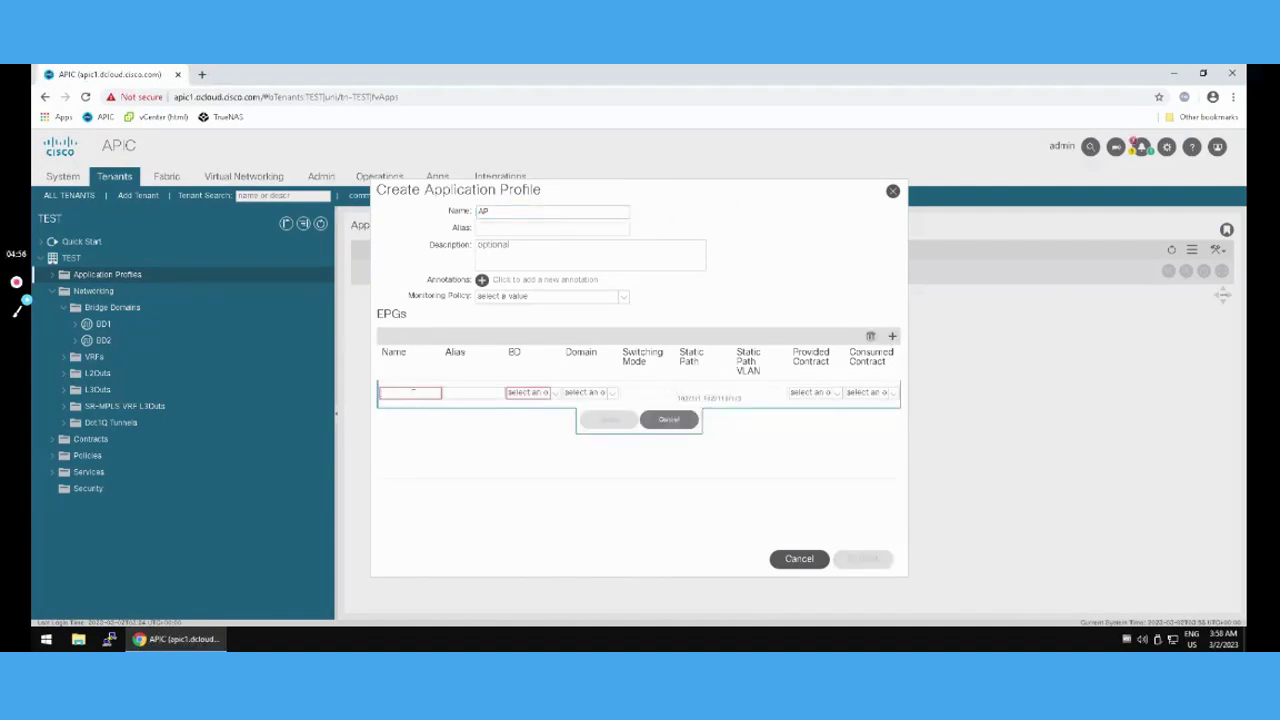
{"action": "type", "text": "EPG 1"}
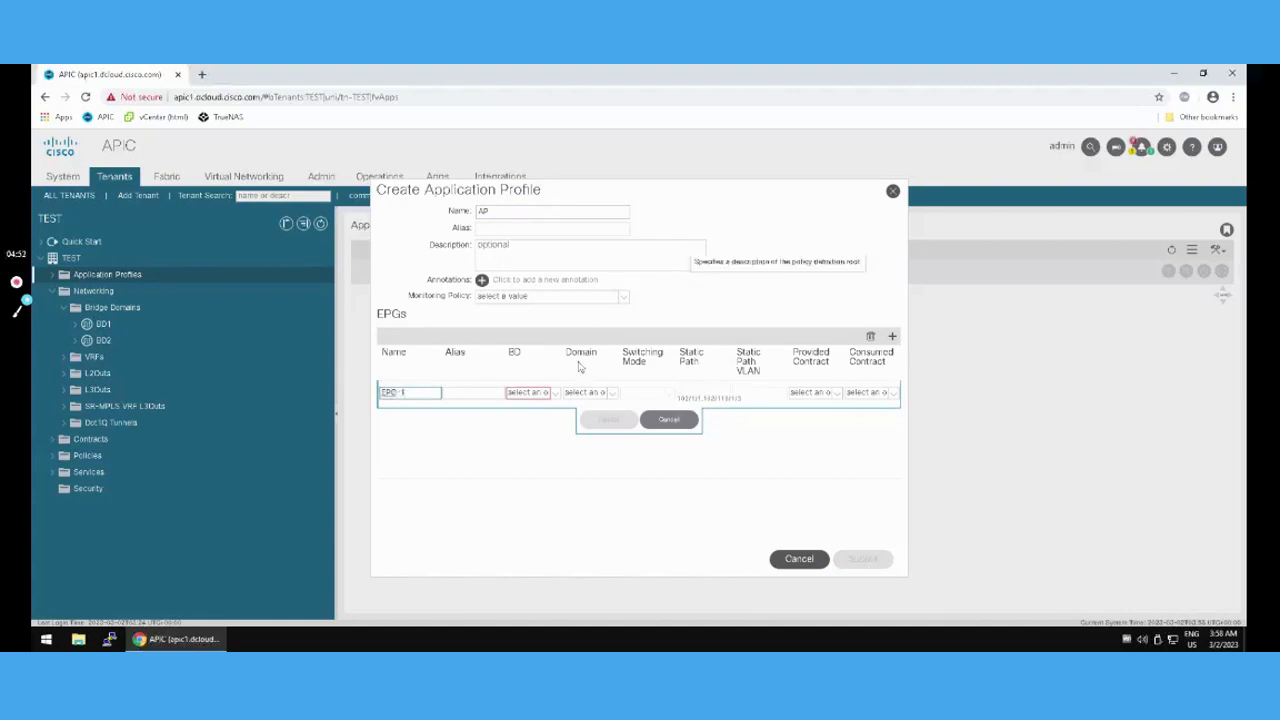
{"action": "left_click", "coordinate": [557, 395]}
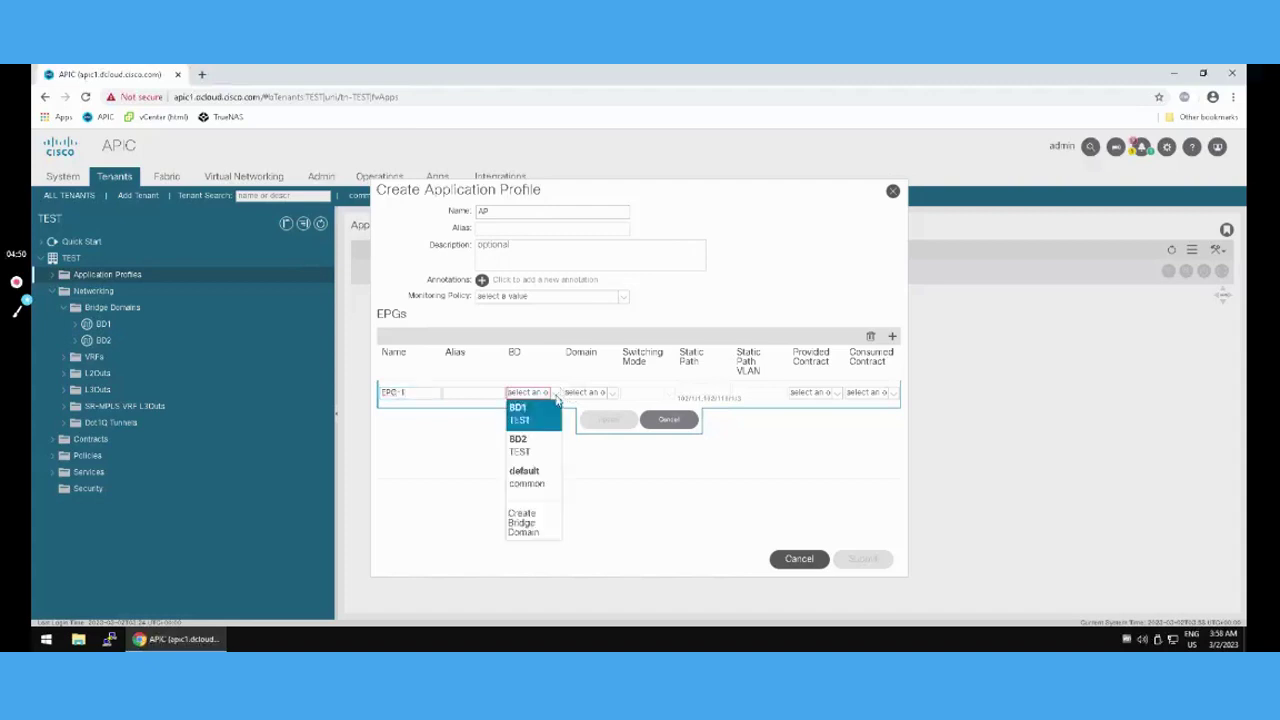
{"action": "left_click", "coordinate": [522, 408]}
{"action": "left_click", "coordinate": [610, 424]}
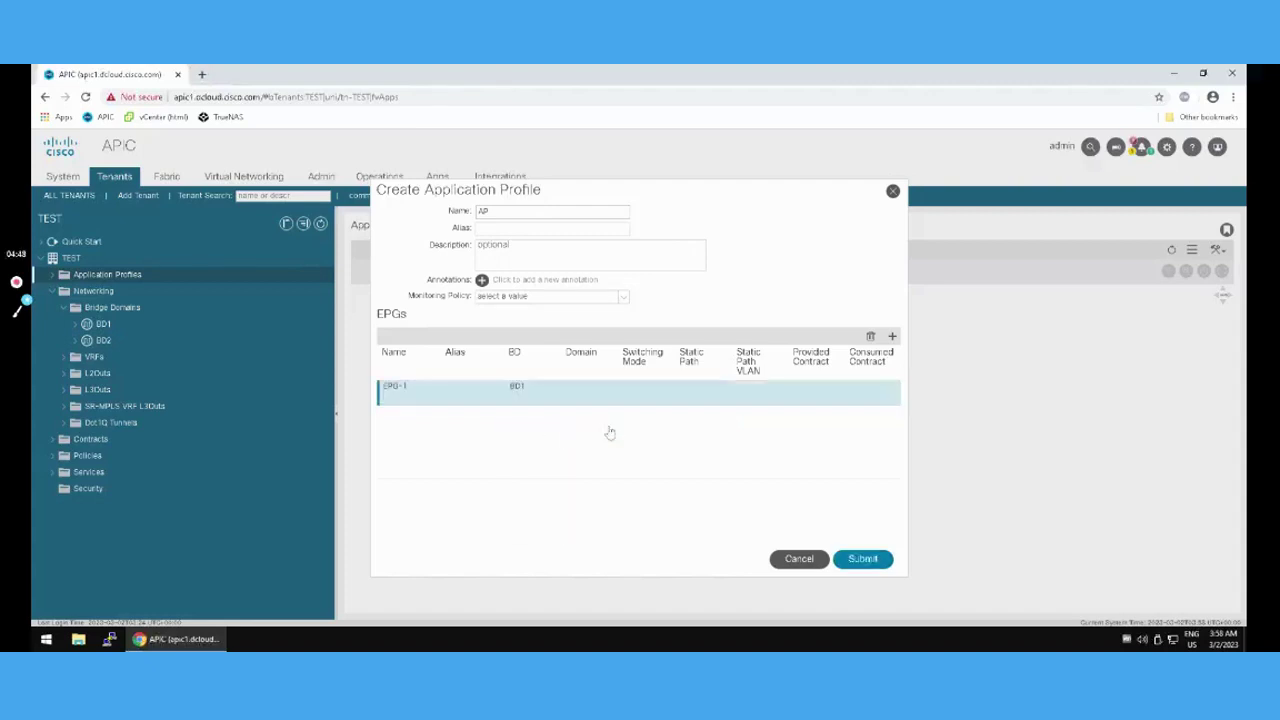
Step: Add a second EPG named EPG-2 associated with bridge domain BD2, and submit the application profile
{"action": "left_click", "coordinate": [892, 336]}
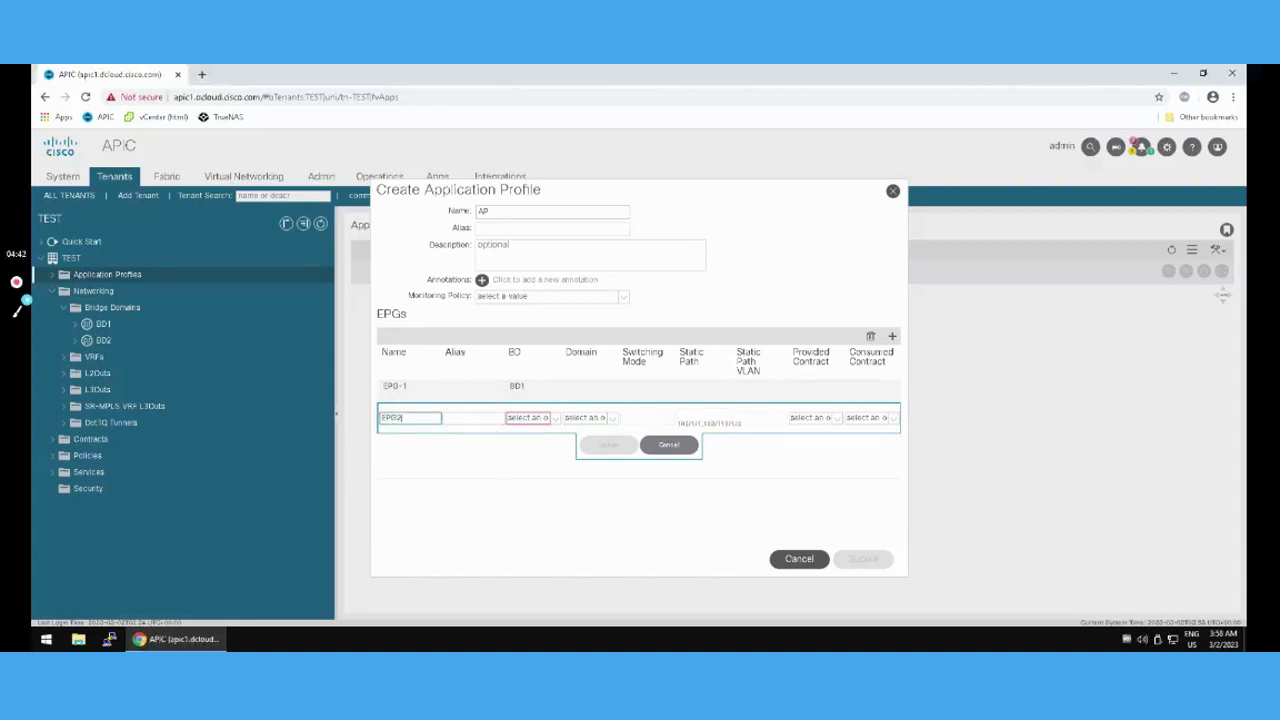
{"action": "key", "text": "BackSpace"}
{"action": "left_click", "coordinate": [548, 418]}
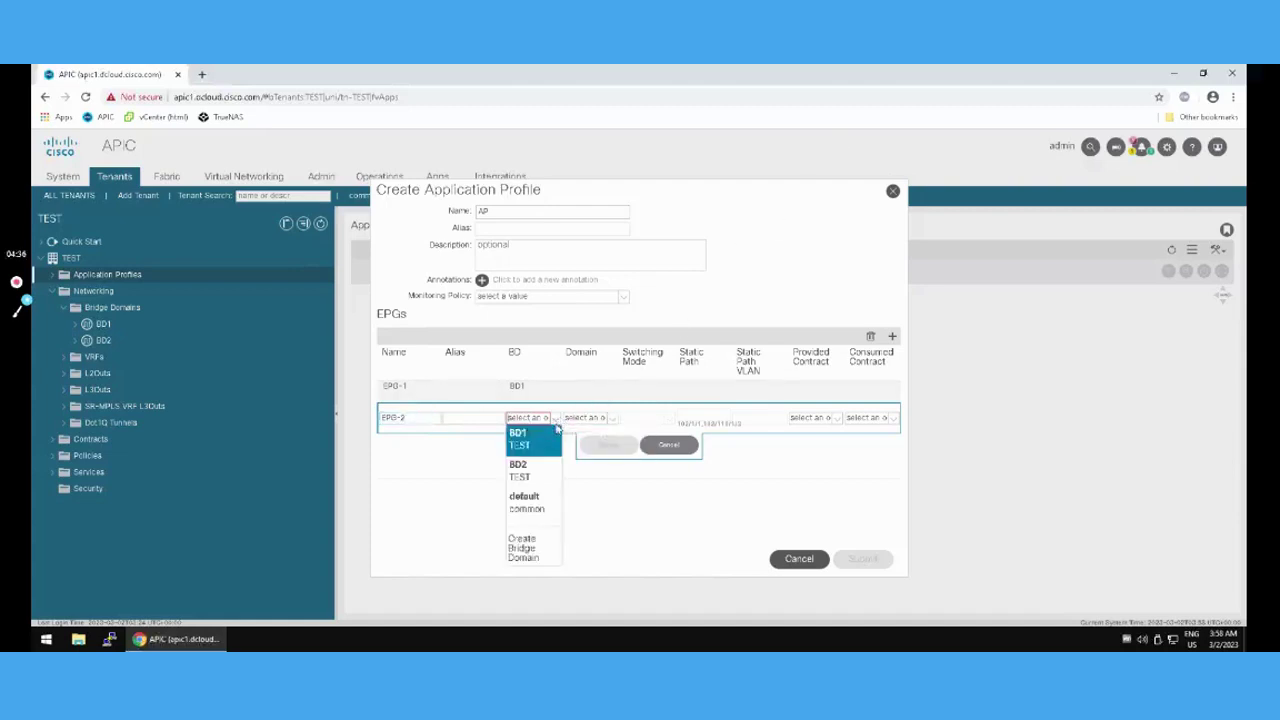
{"action": "key", "text": "Return"}
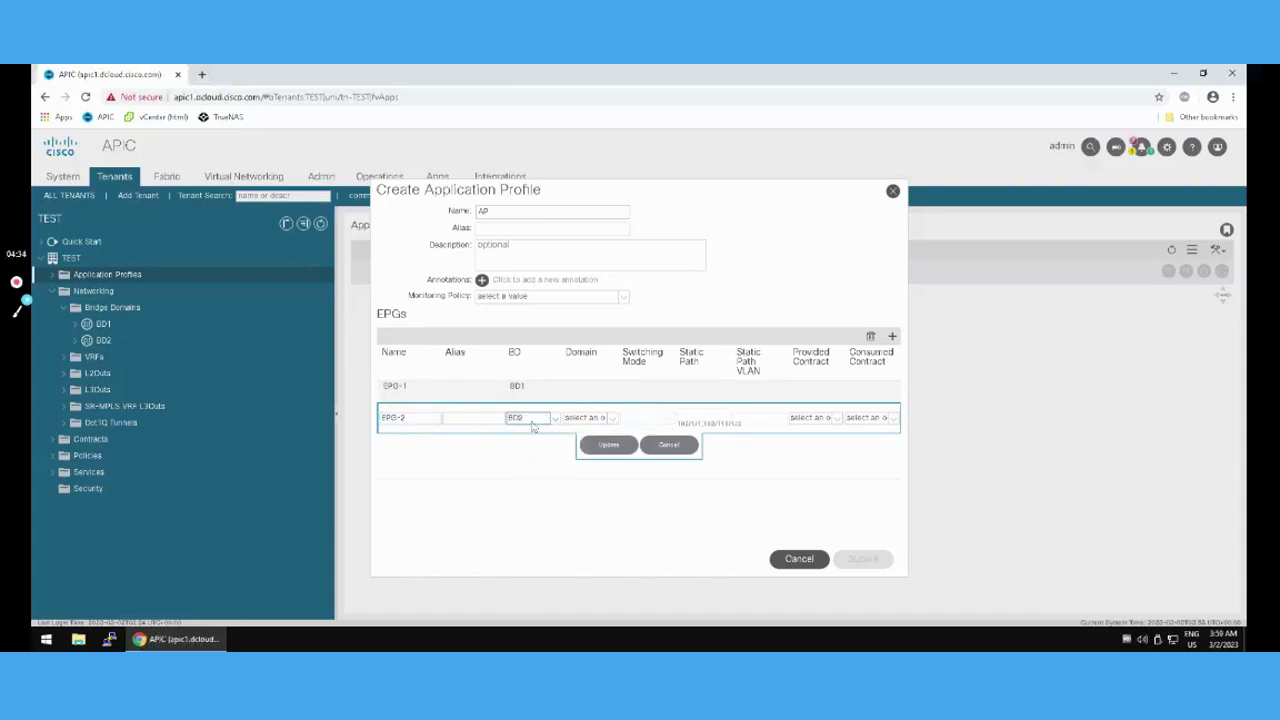
{"action": "left_click", "coordinate": [610, 446]}
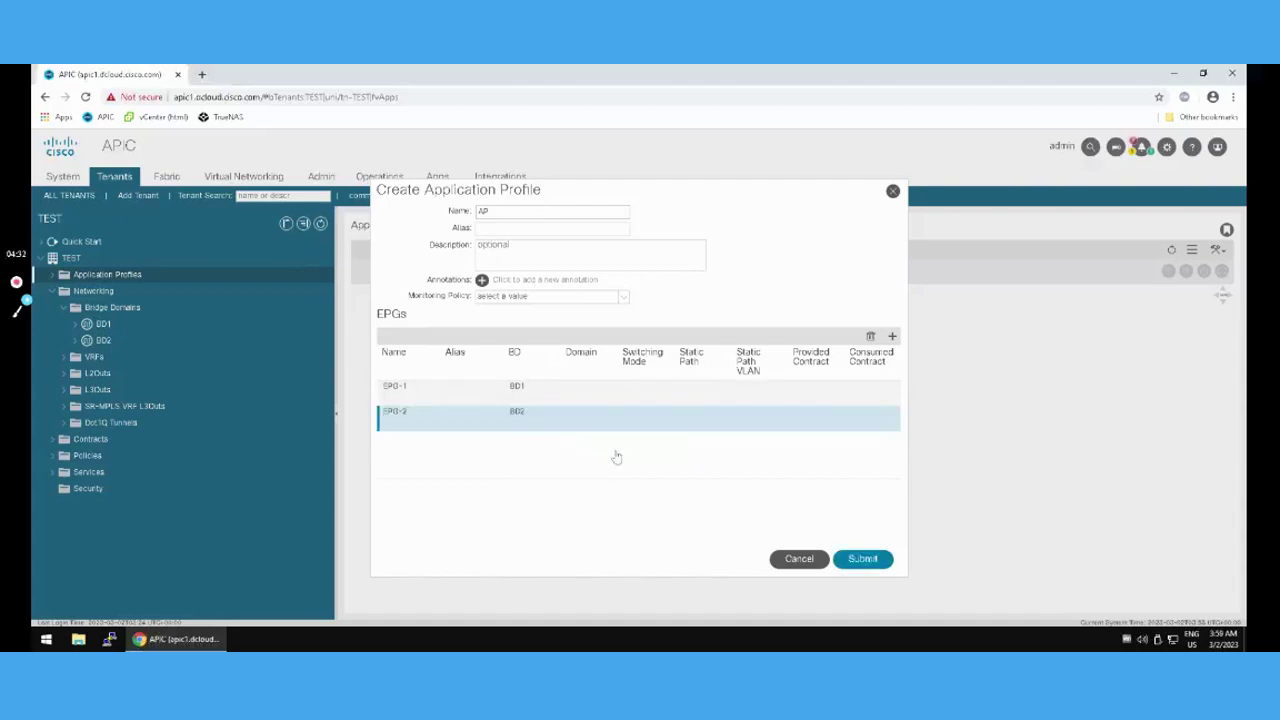
{"action": "left_click", "coordinate": [853, 558]}
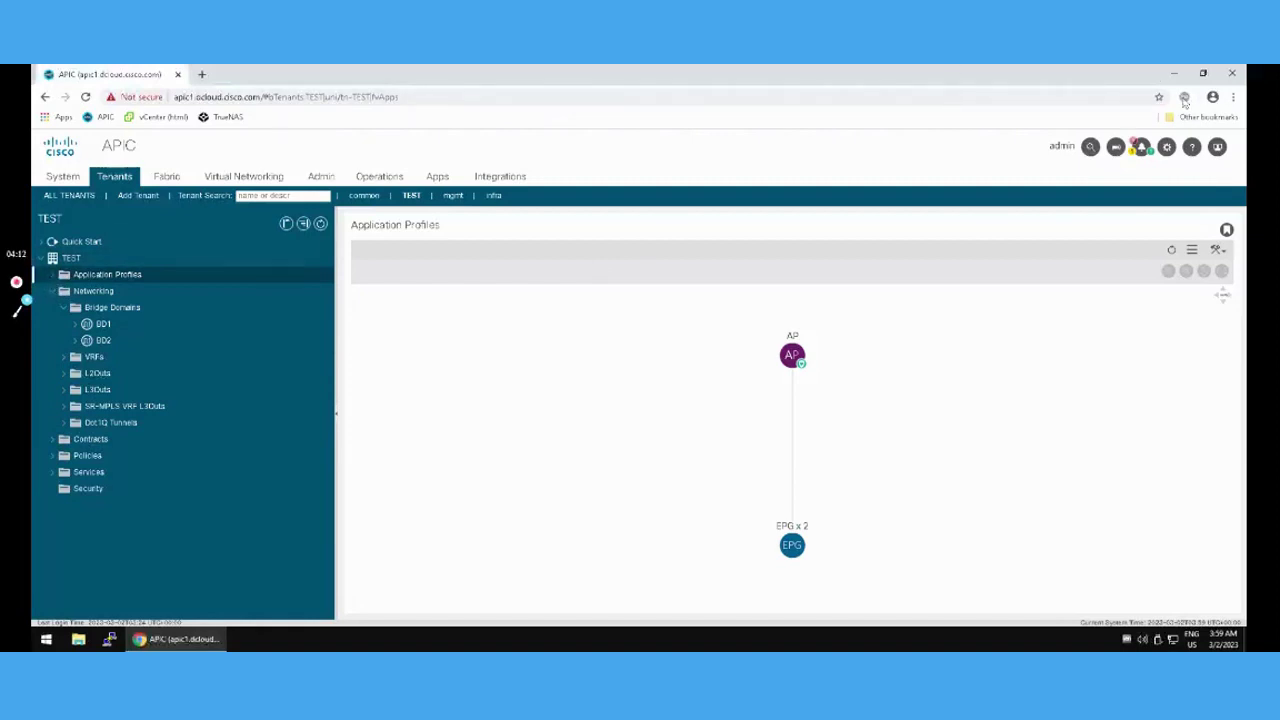
{"action": "left_click", "coordinate": [1203, 73]}
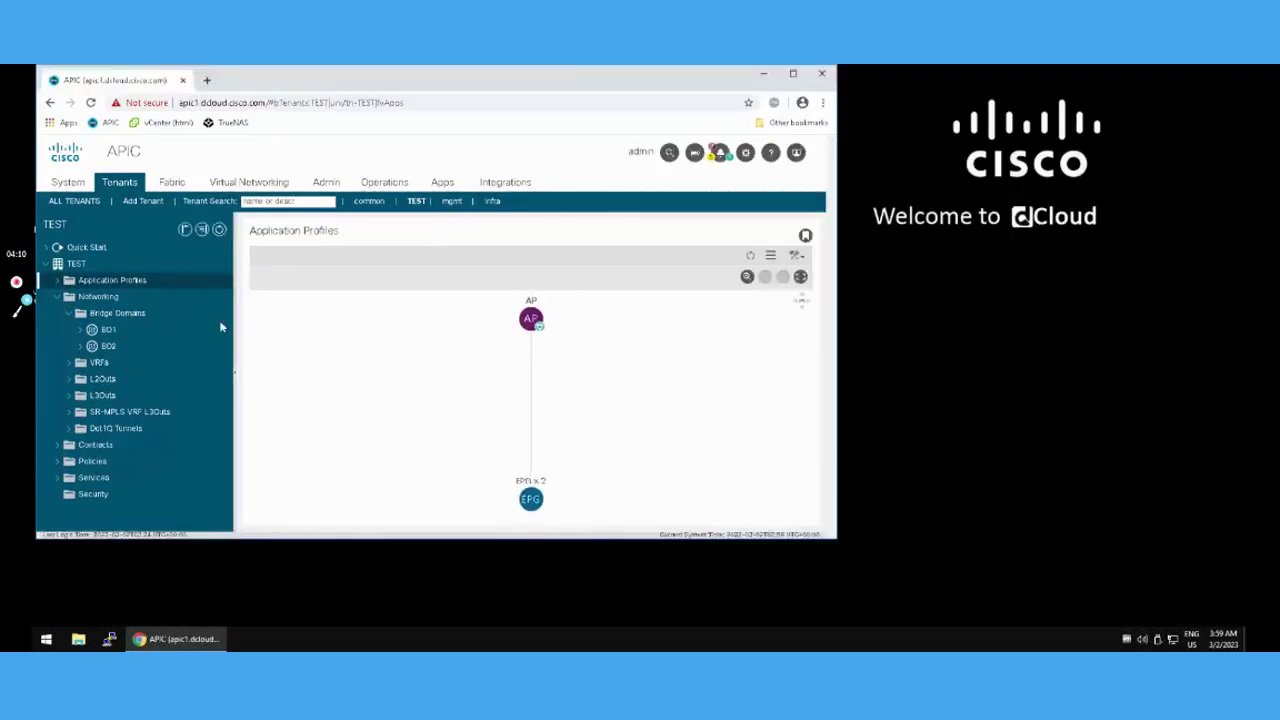
{"action": "left_click", "coordinate": [100, 330]}
{"action": "left_click_drag", "start_coordinate": [680, 80], "coordinate": [809, 77]}
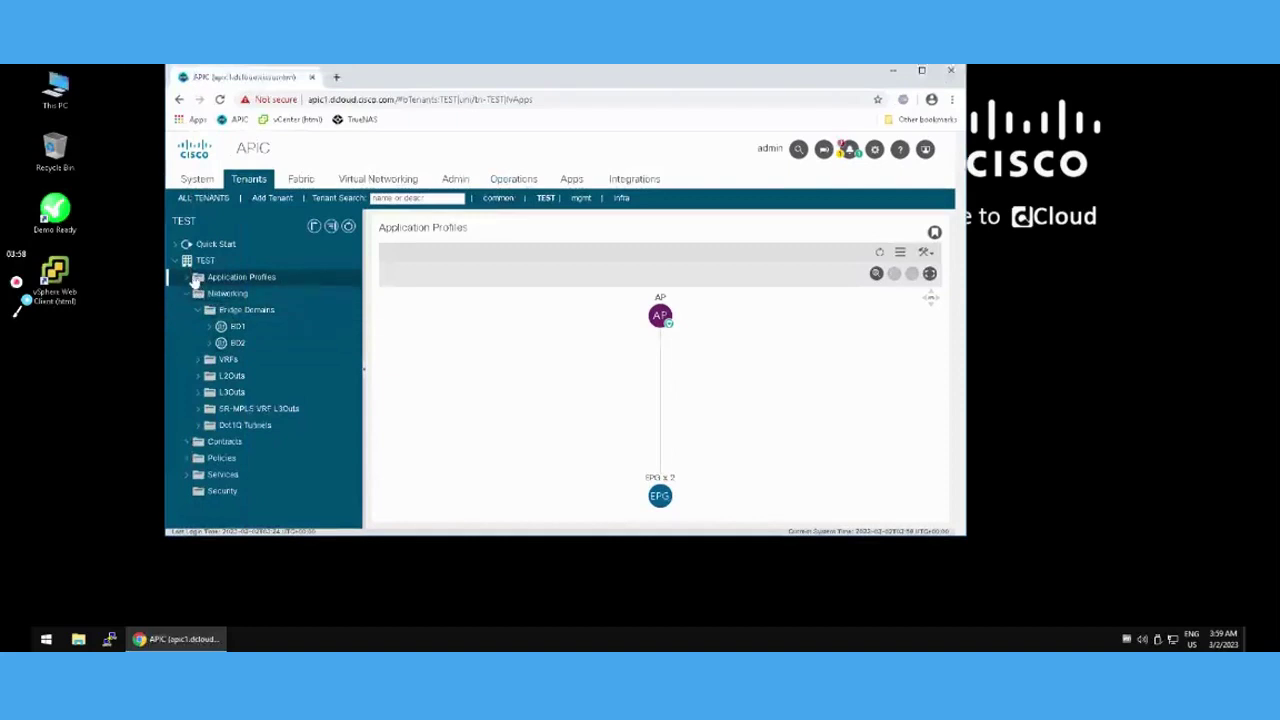
Step: Start an endpoint security group named ESG-1 in VRF BLUE under application profile AP, and proceed to its selectors
{"action": "left_click", "coordinate": [190, 281]}
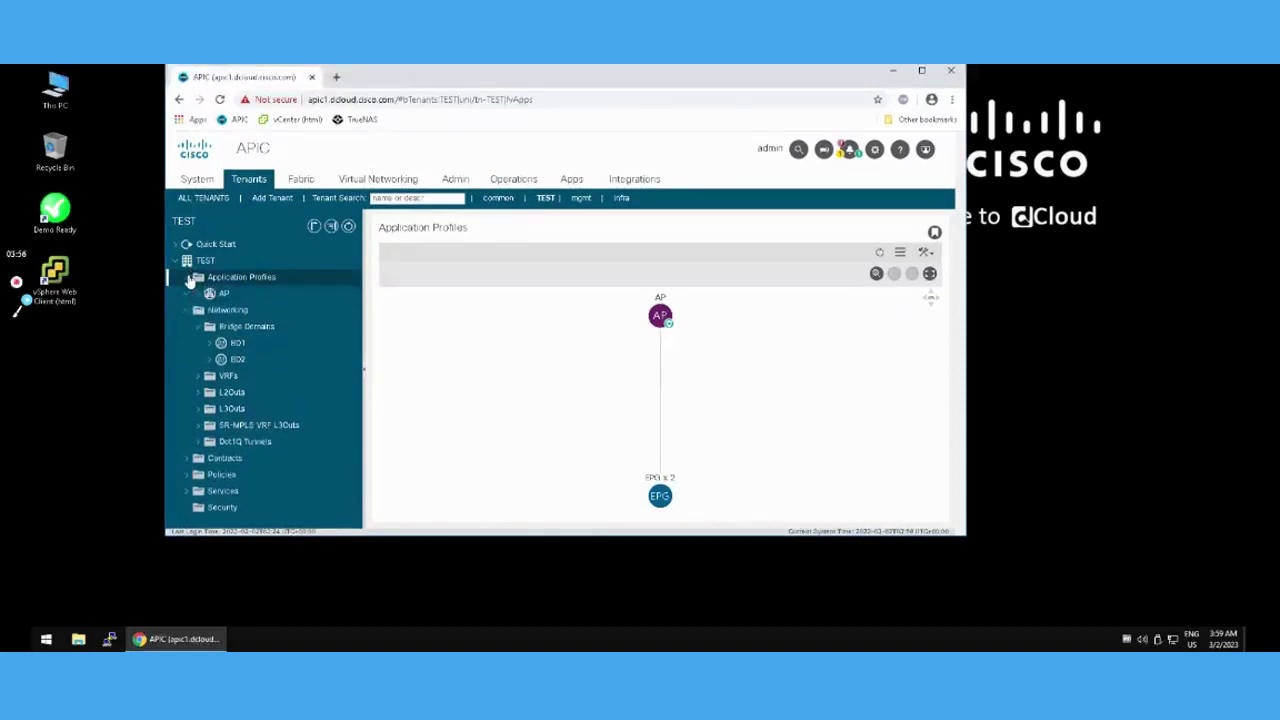
{"action": "left_click", "coordinate": [921, 70]}
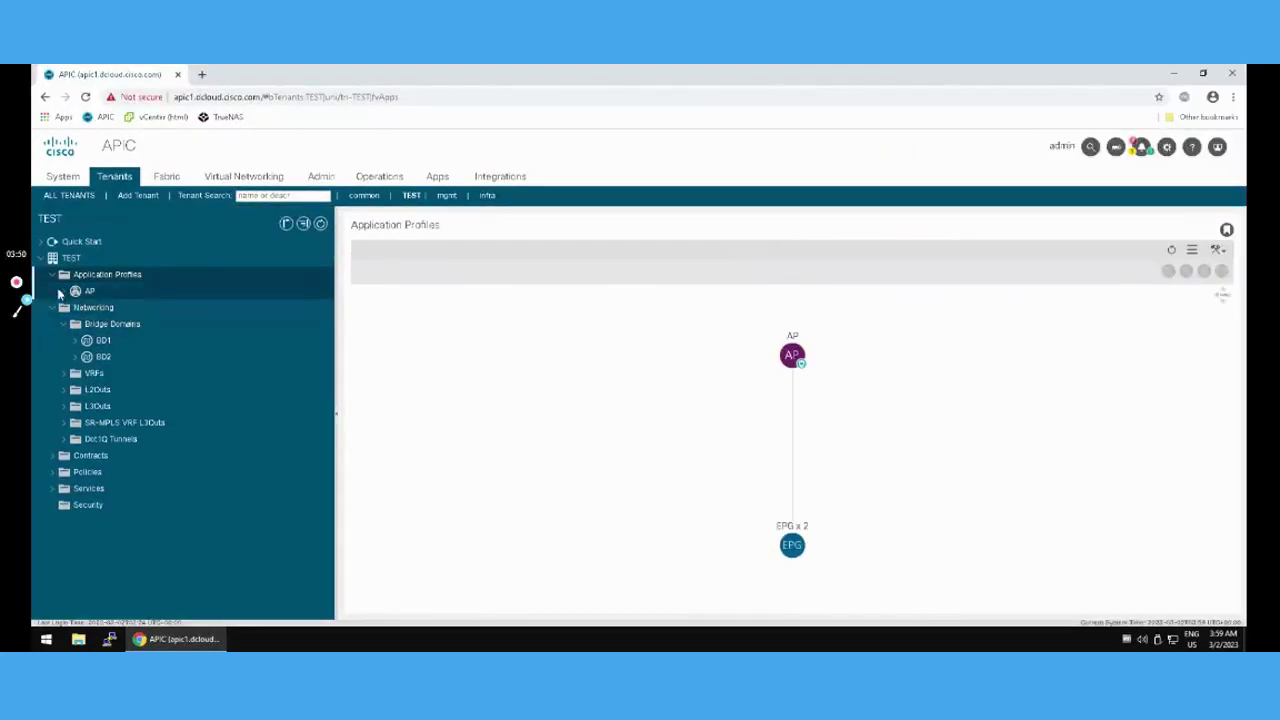
{"action": "left_click", "coordinate": [64, 292]}
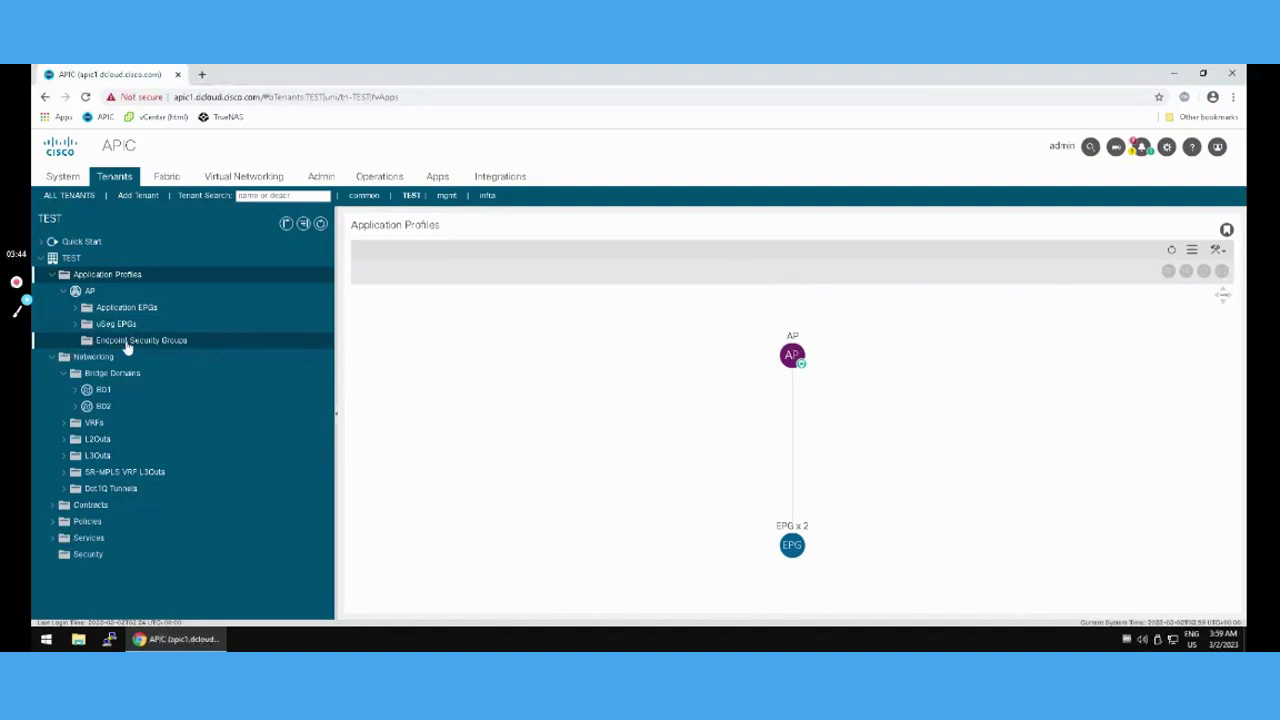
{"action": "left_click", "coordinate": [127, 343]}
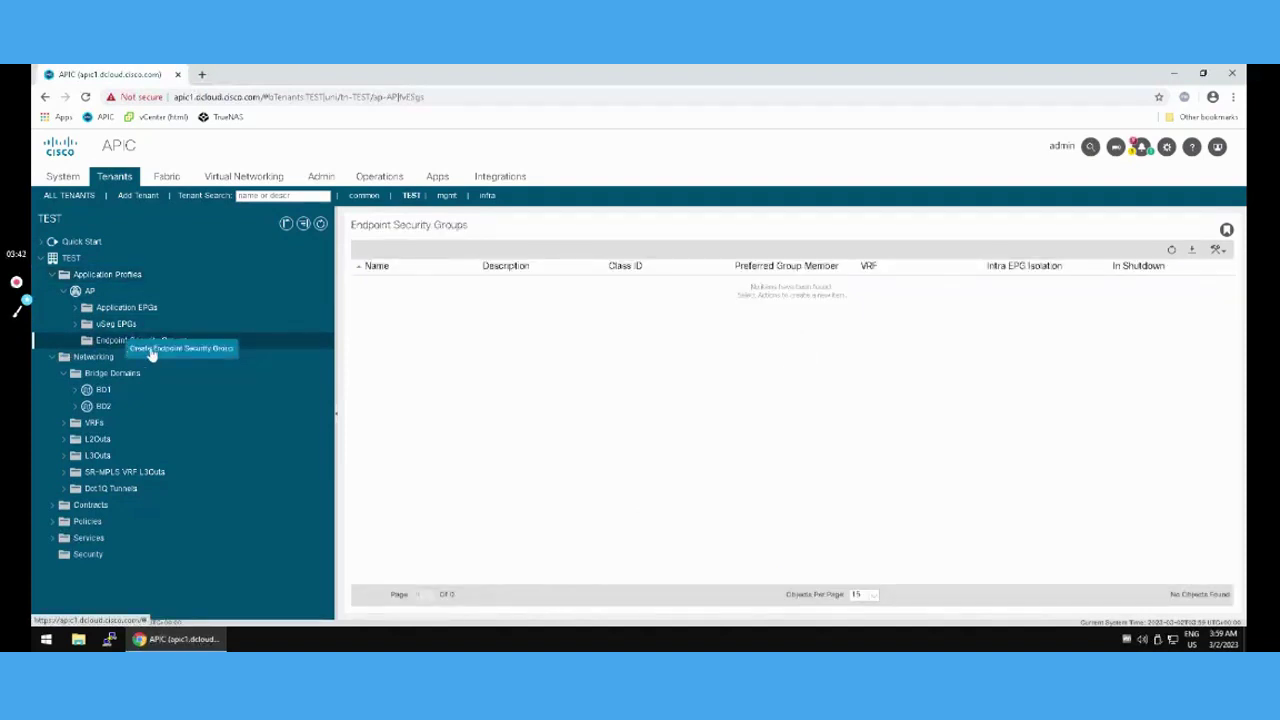
{"action": "left_click", "coordinate": [151, 350]}
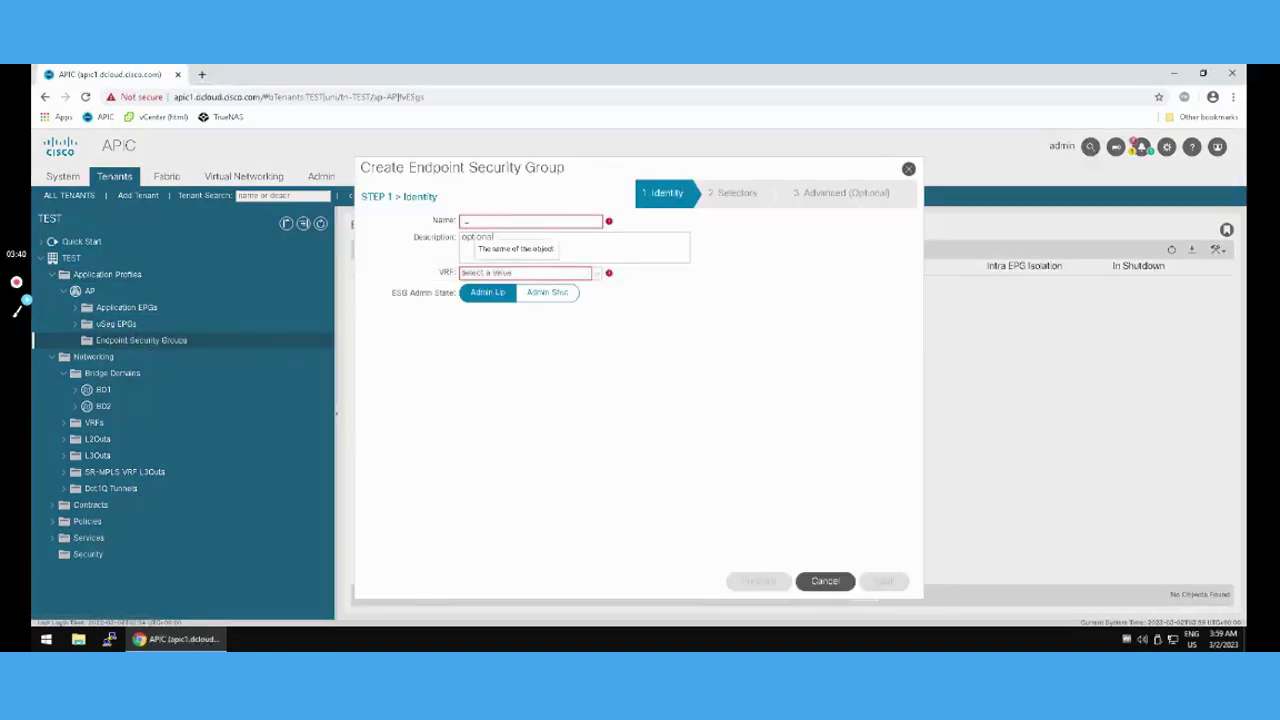
{"action": "type", "text": "ESG-1"}
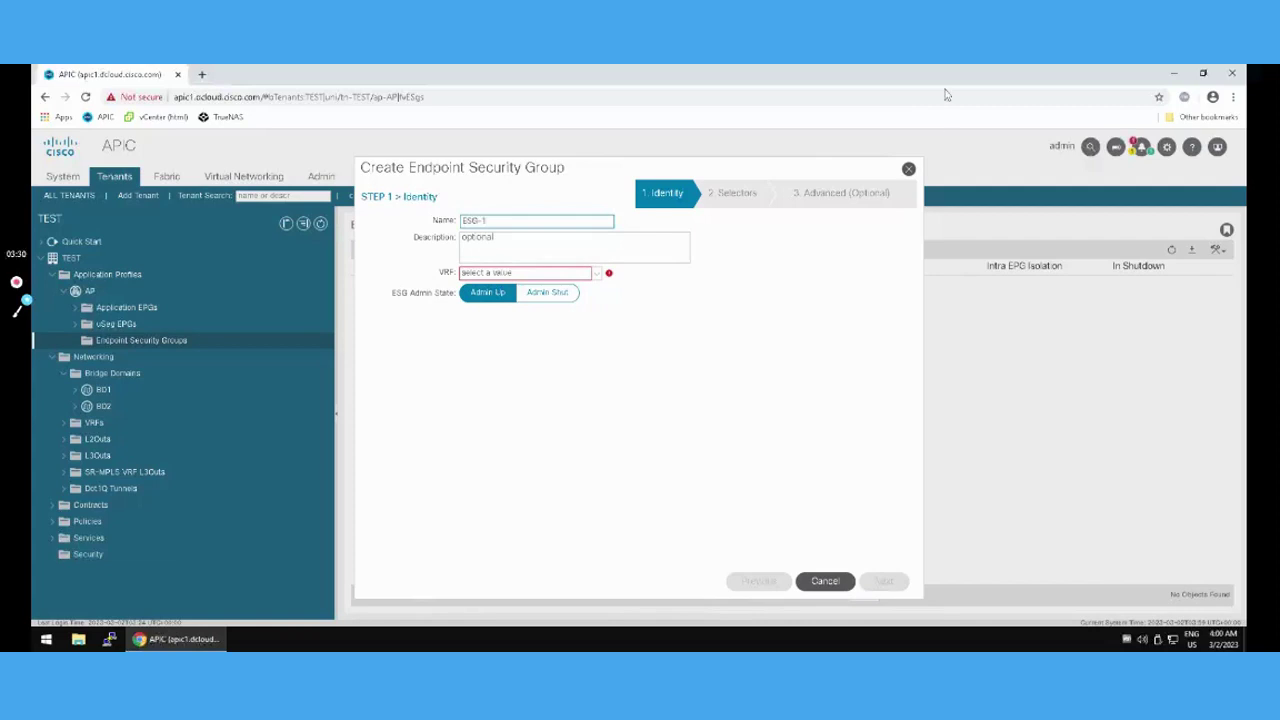
{"action": "left_click", "coordinate": [598, 274]}
{"action": "left_click", "coordinate": [526, 291]}
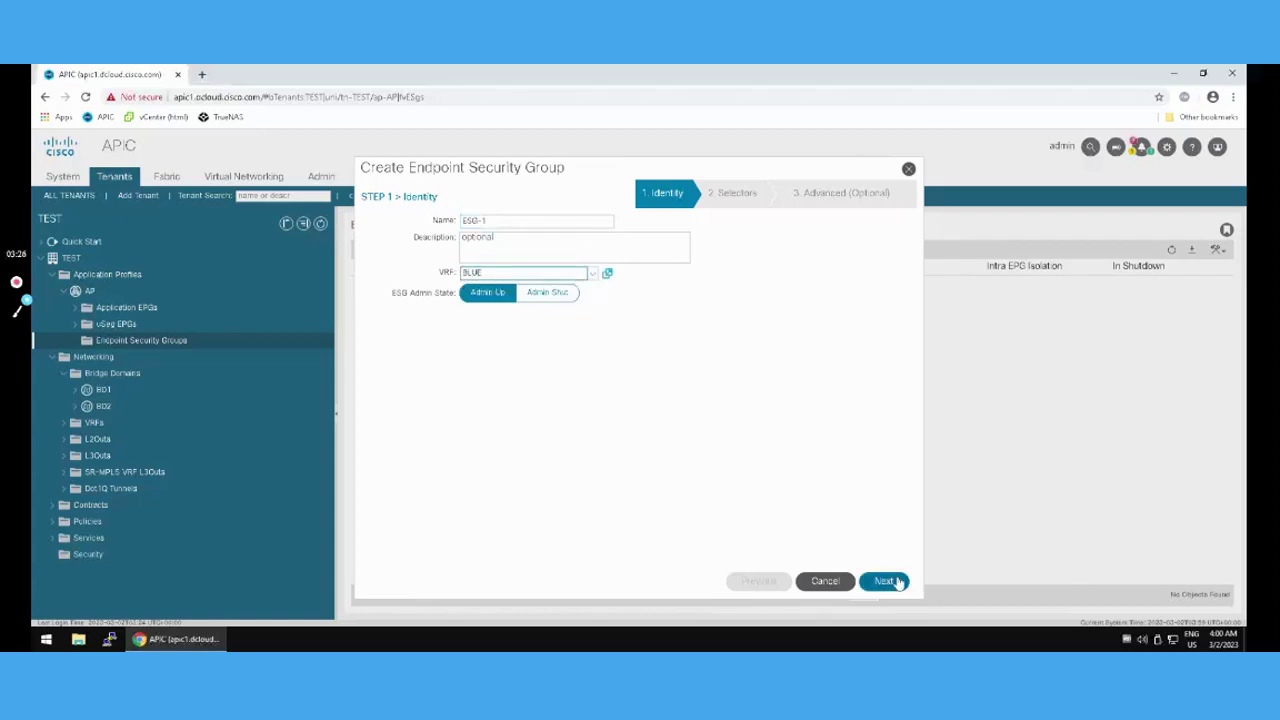
{"action": "left_click", "coordinate": [886, 581]}
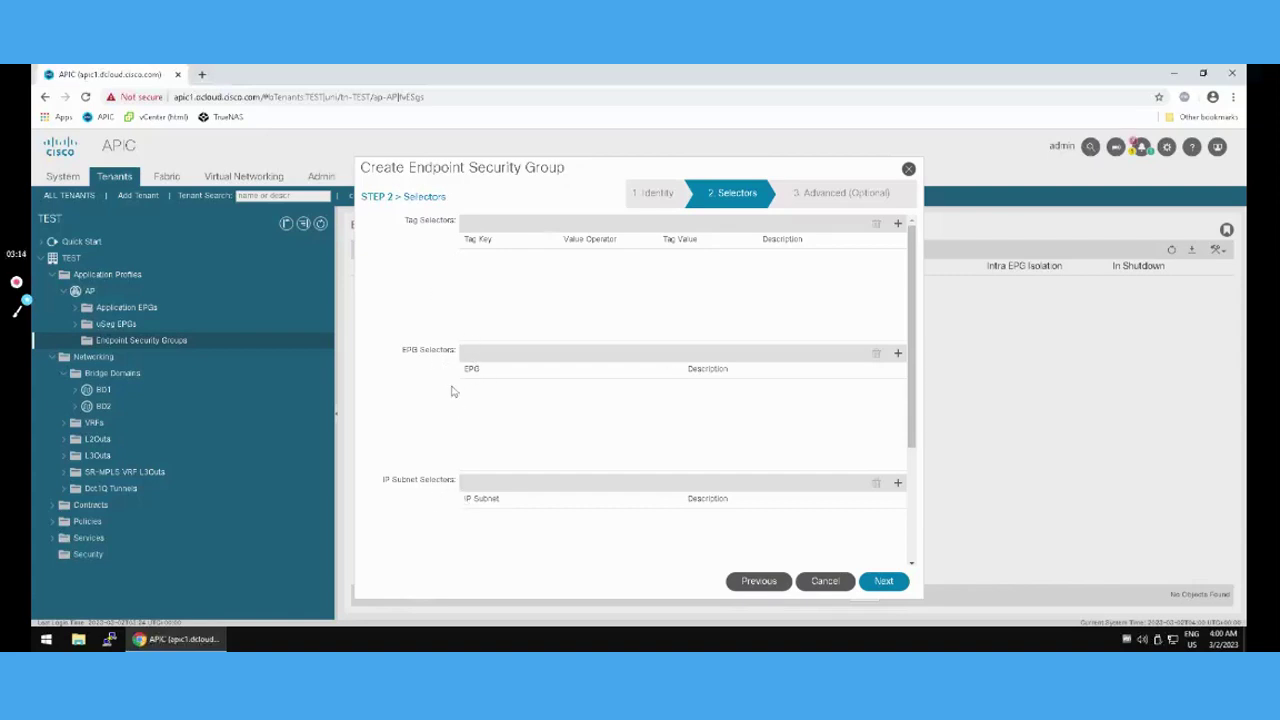
Step: Add EPG selectors for both EPG-1 and EPG-2 to the endpoint security group
{"action": "left_click", "coordinate": [898, 354]}
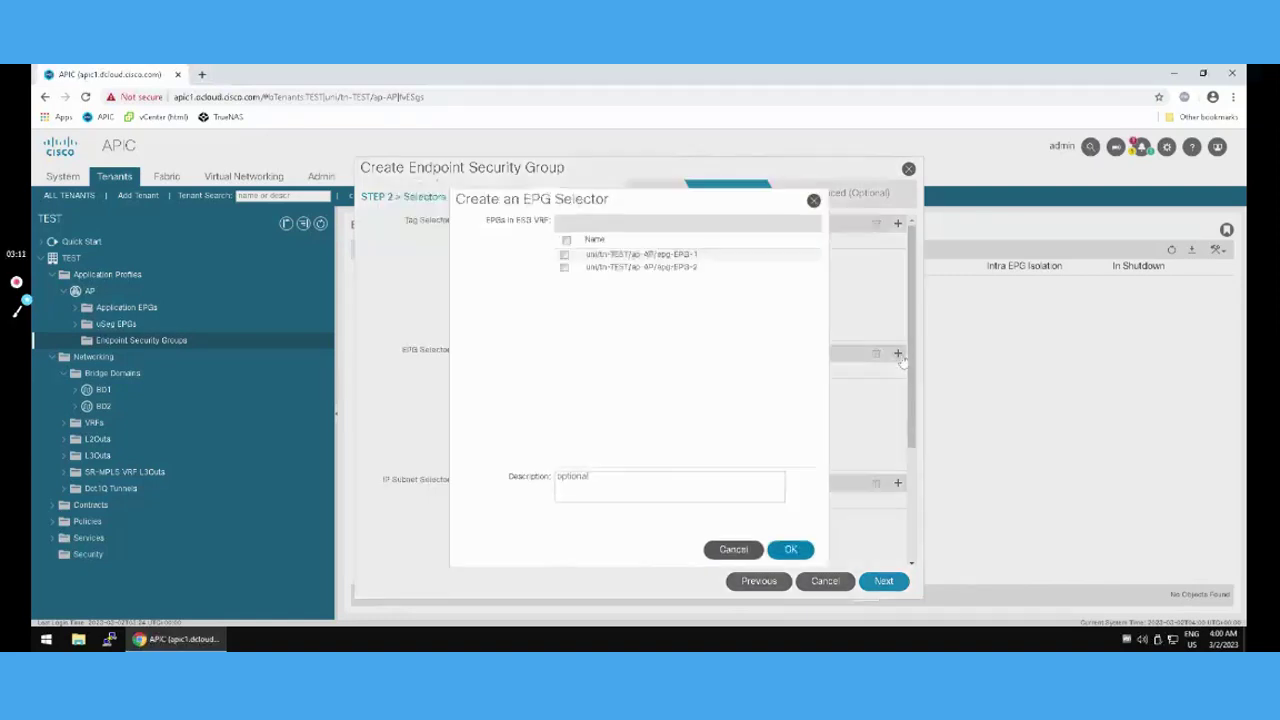
{"action": "left_click", "coordinate": [566, 256]}
{"action": "left_click", "coordinate": [565, 267]}
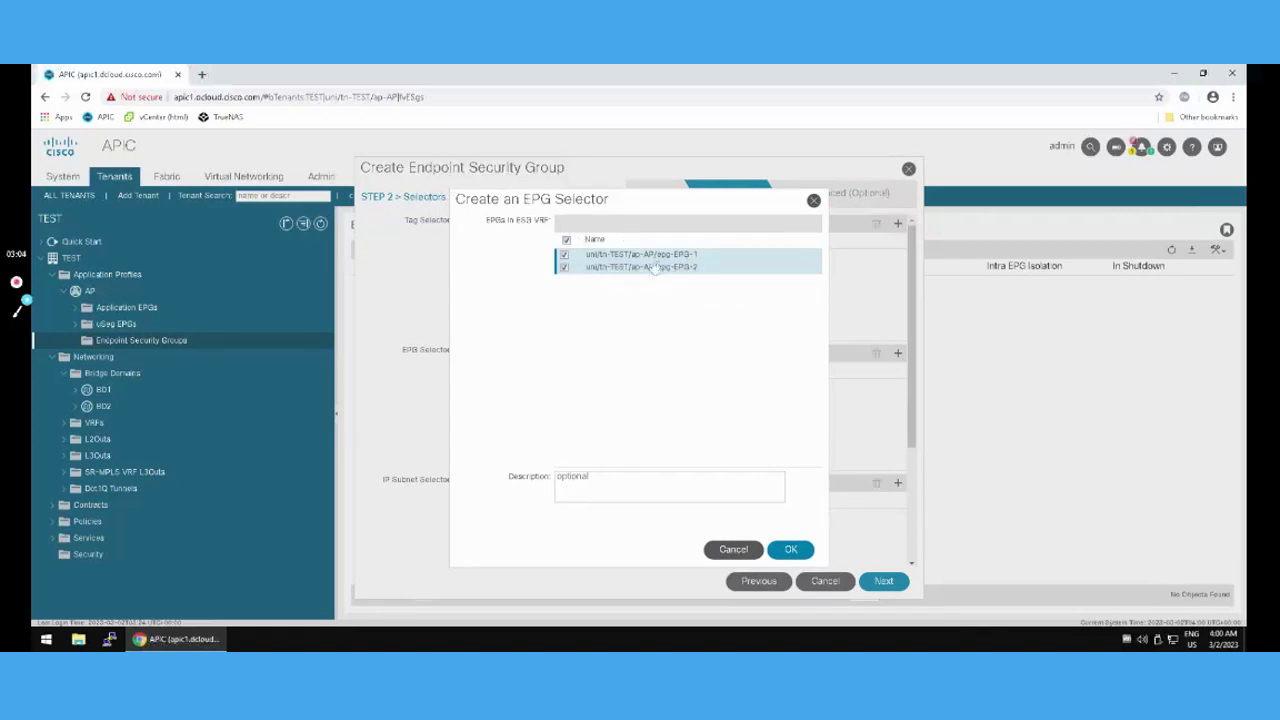
{"action": "left_click", "coordinate": [802, 556]}
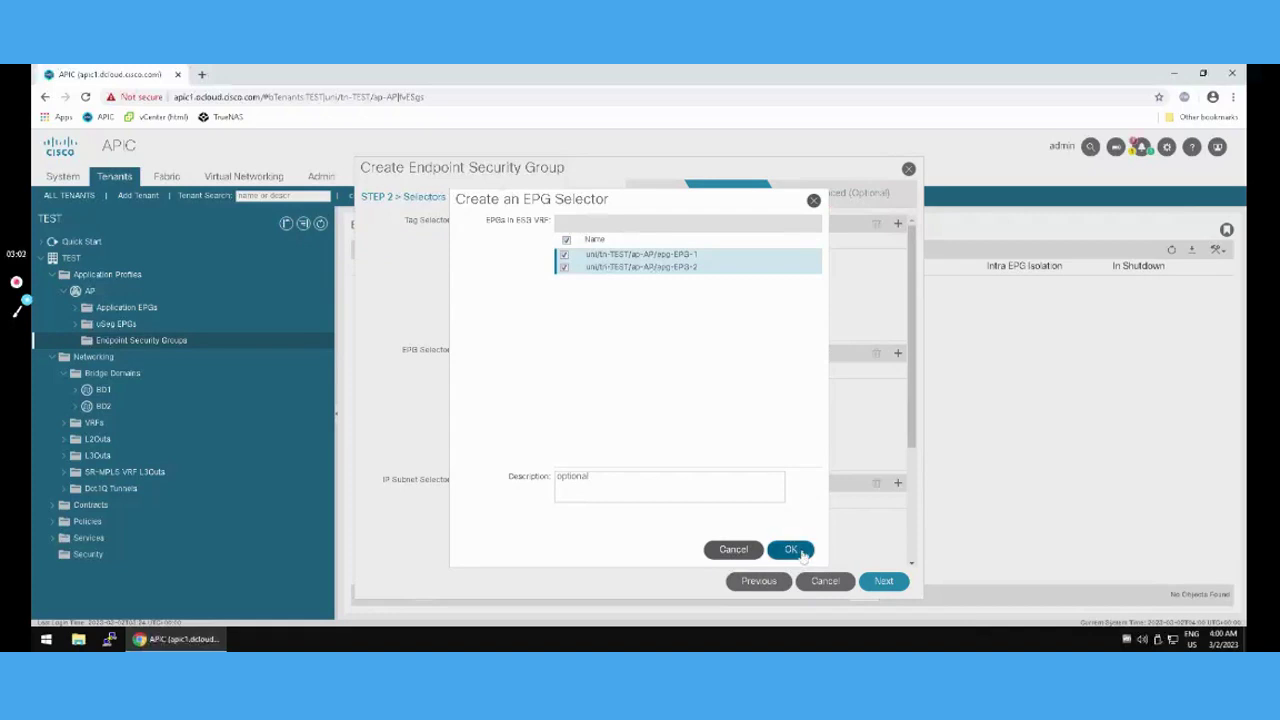
Step: Add IP subnet selectors 1.1.1.1/24 and 2.2.2.1/24, and finish creating the endpoint security group with the default advanced settings
{"action": "left_click", "coordinate": [897, 484]}
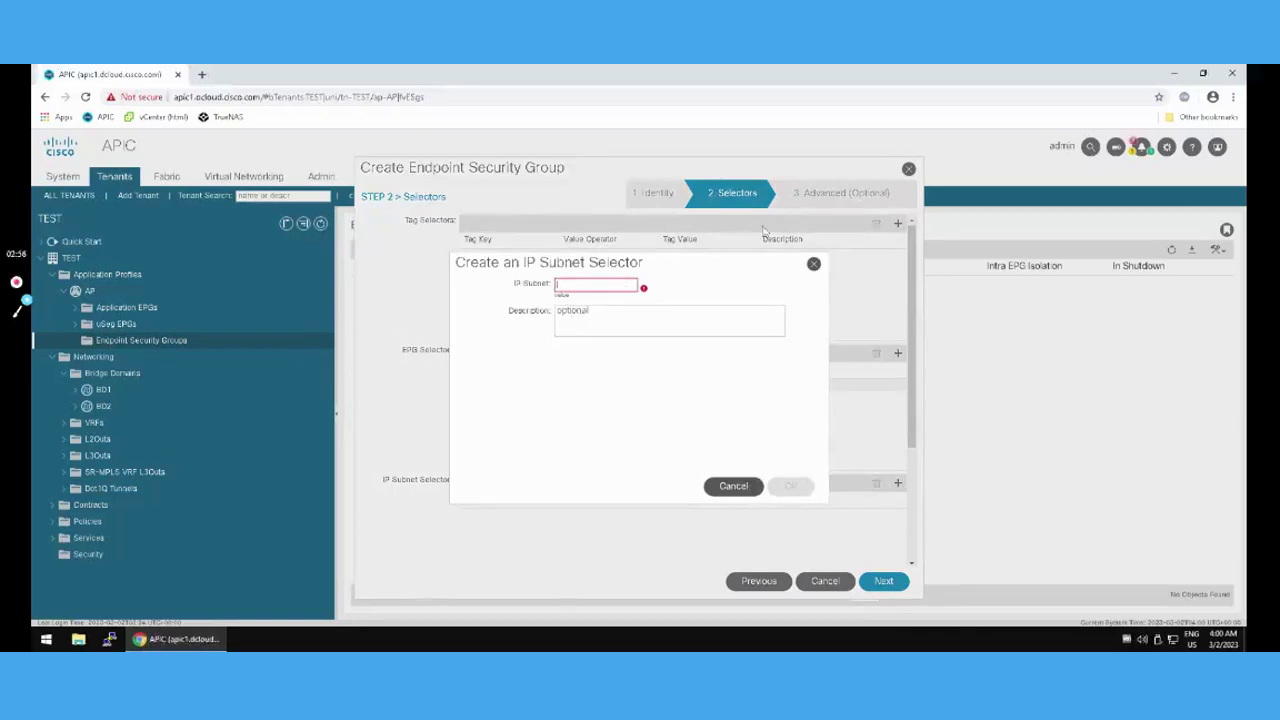
{"action": "type", "text": "1.1.1.1/24"}
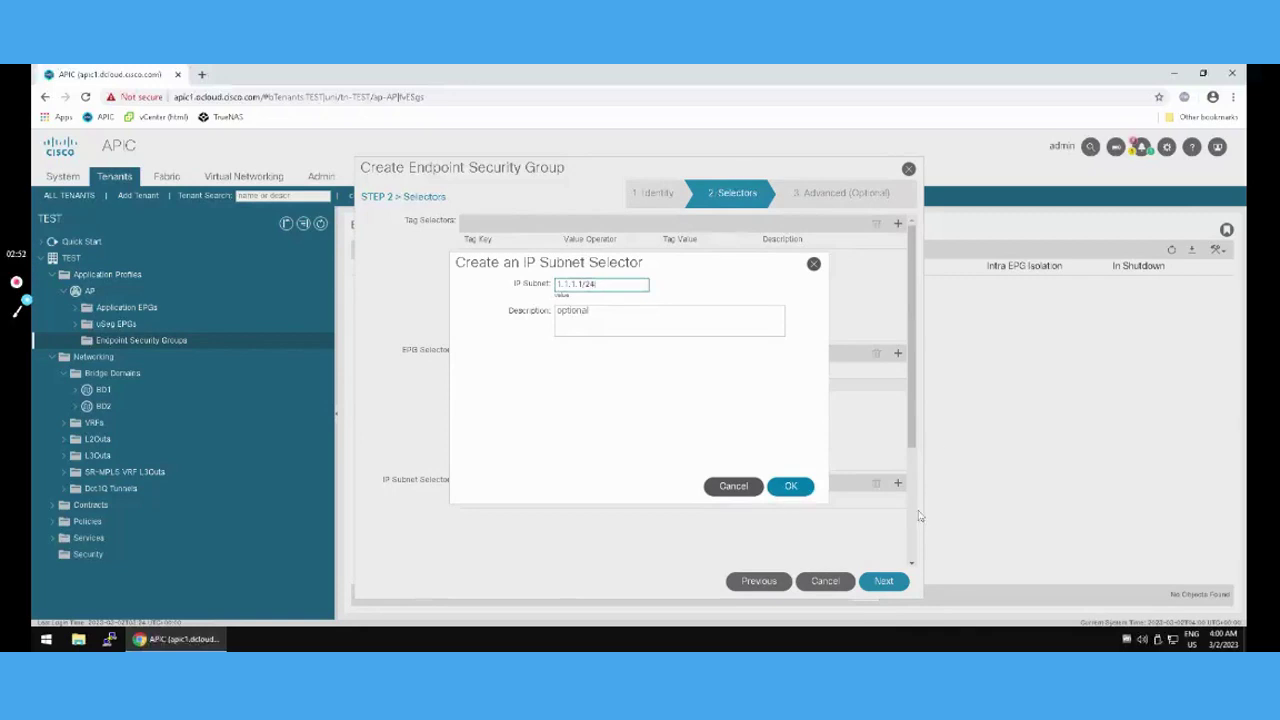
{"action": "left_click", "coordinate": [806, 487]}
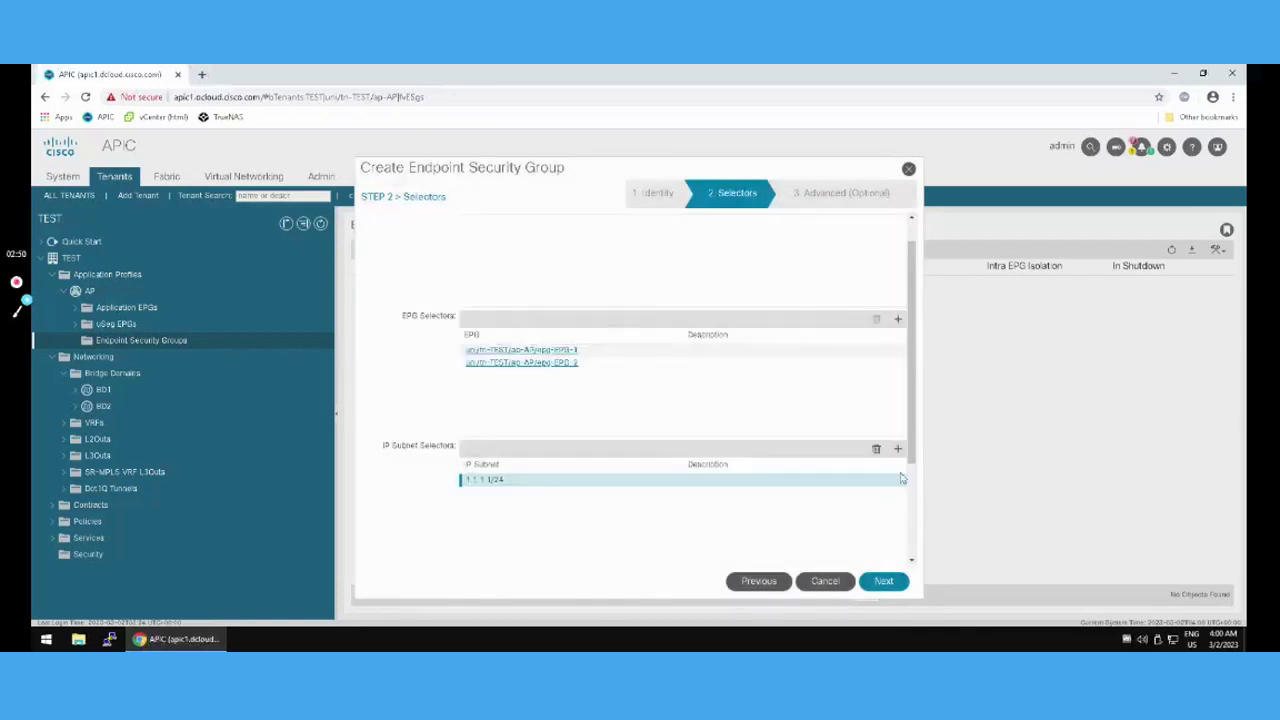
{"action": "left_click", "coordinate": [897, 450]}
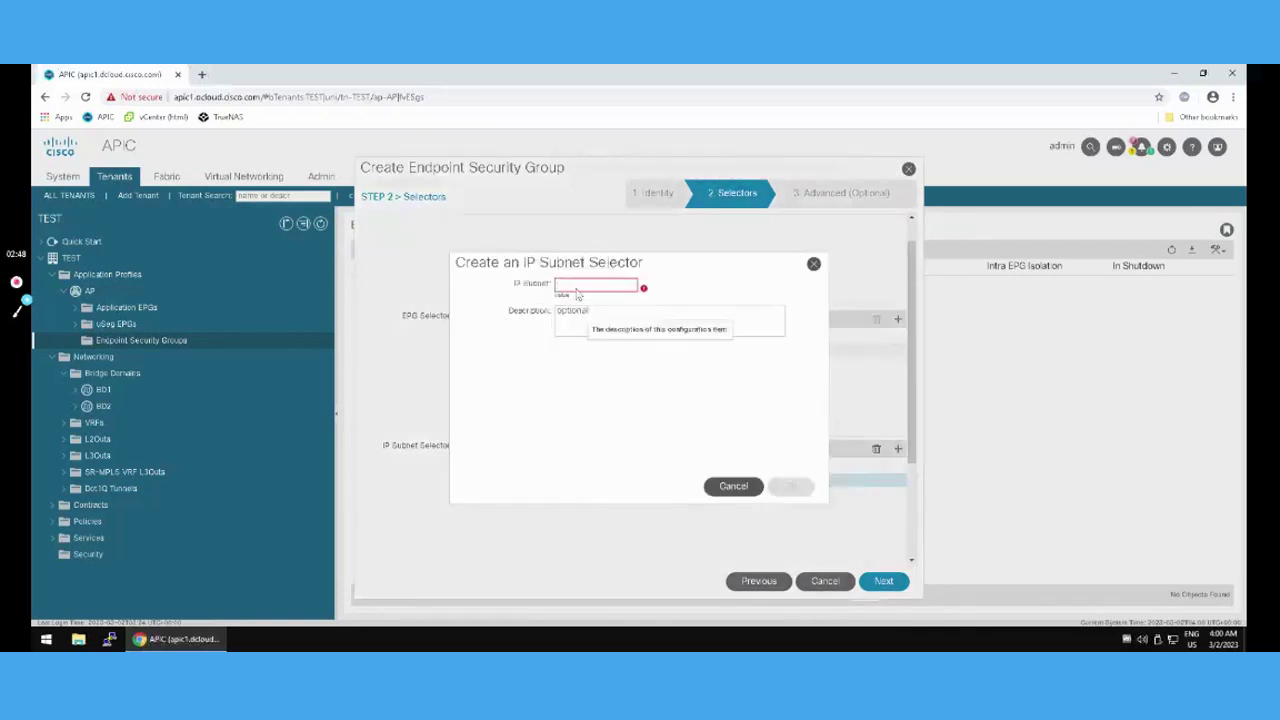
{"action": "type", "text": "2.2.2.1/24"}
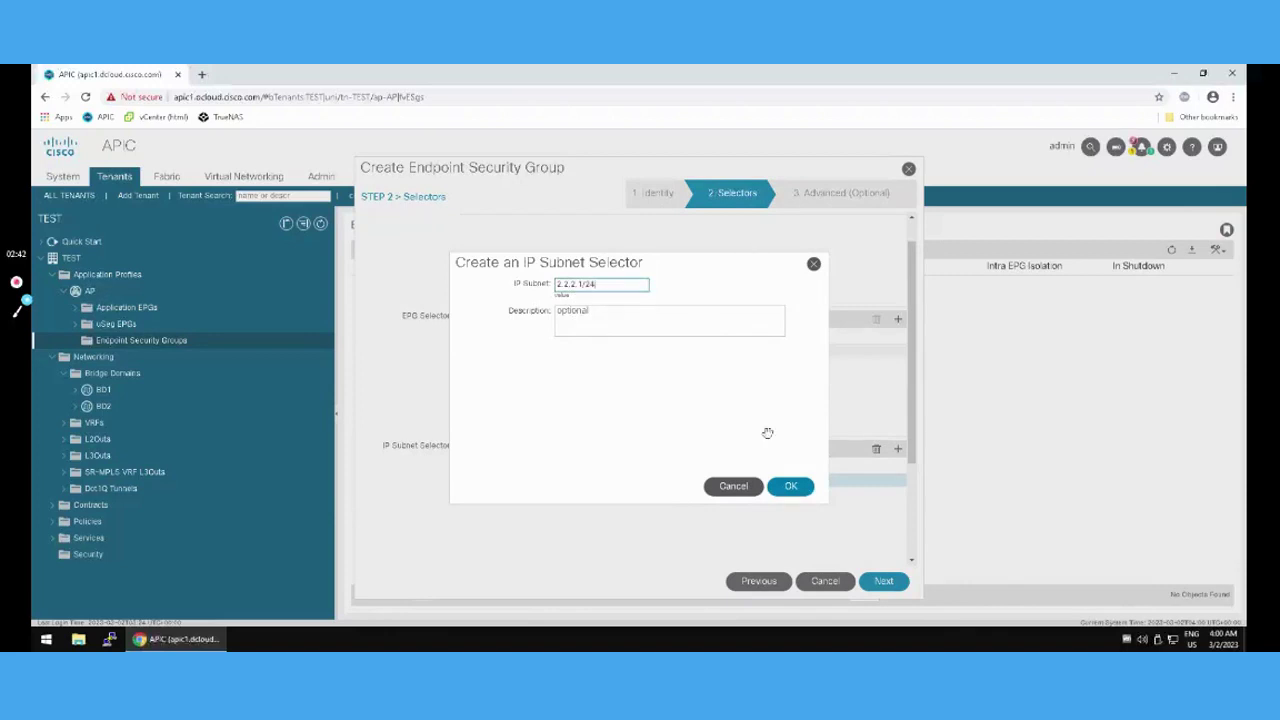
{"action": "left_click", "coordinate": [790, 486]}
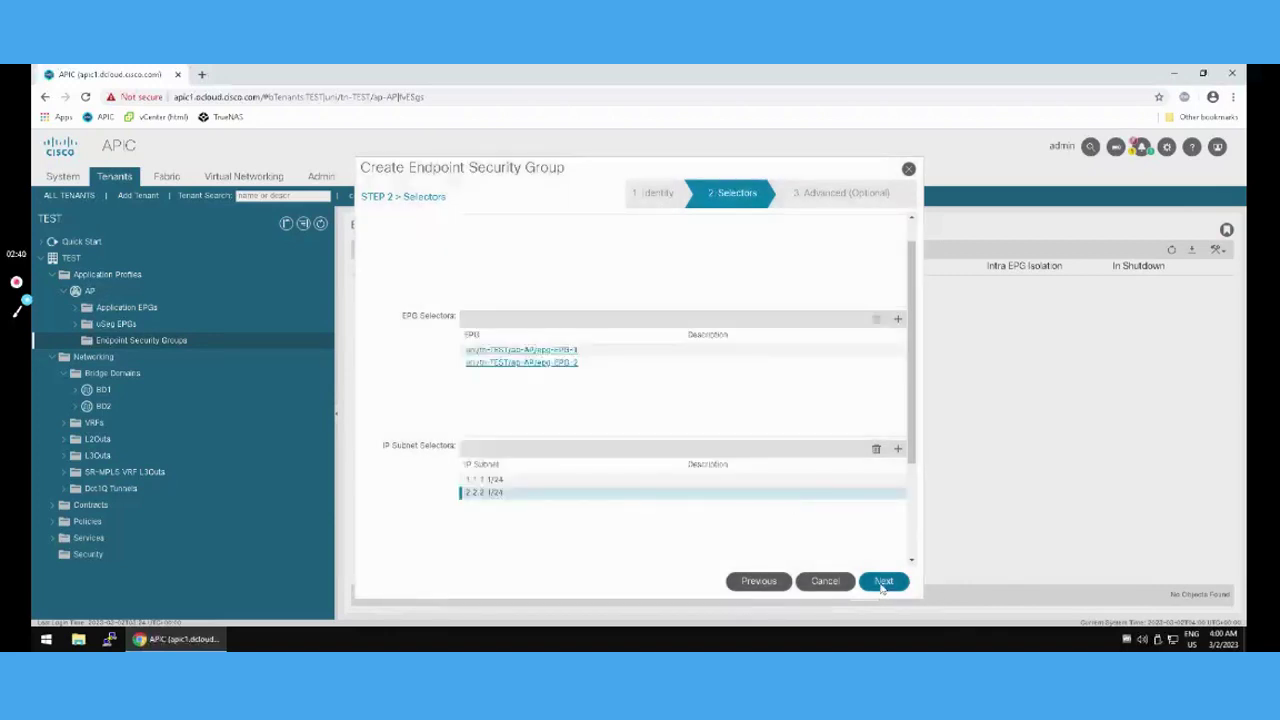
{"action": "scroll", "coordinate": [911, 549], "scroll_direction": "down", "scroll_amount": 3}
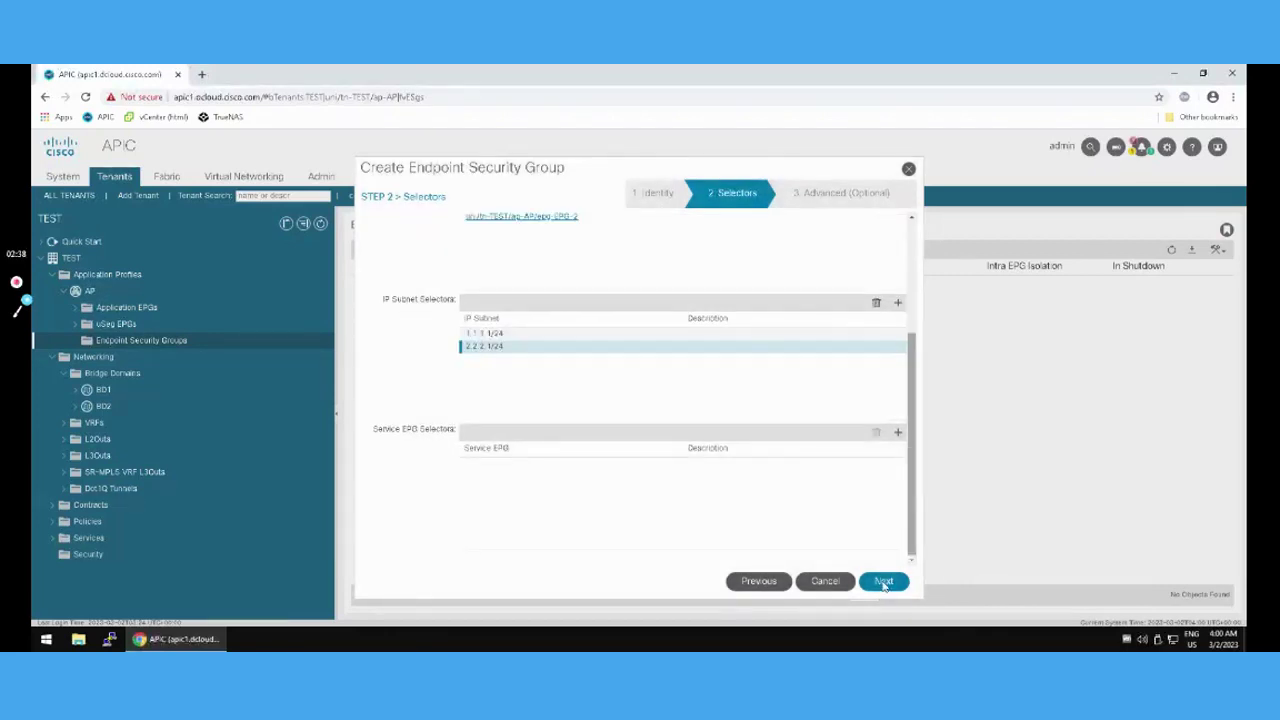
{"action": "left_click", "coordinate": [883, 582]}
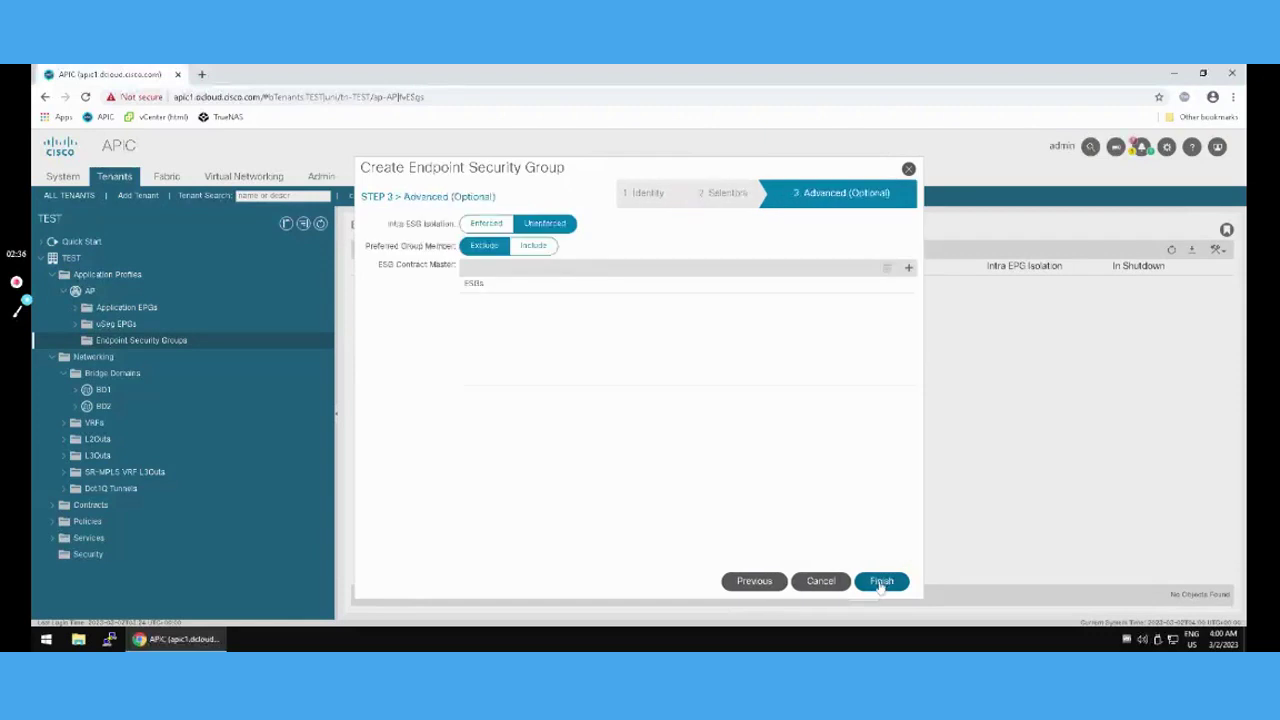
{"action": "left_click", "coordinate": [881, 582]}
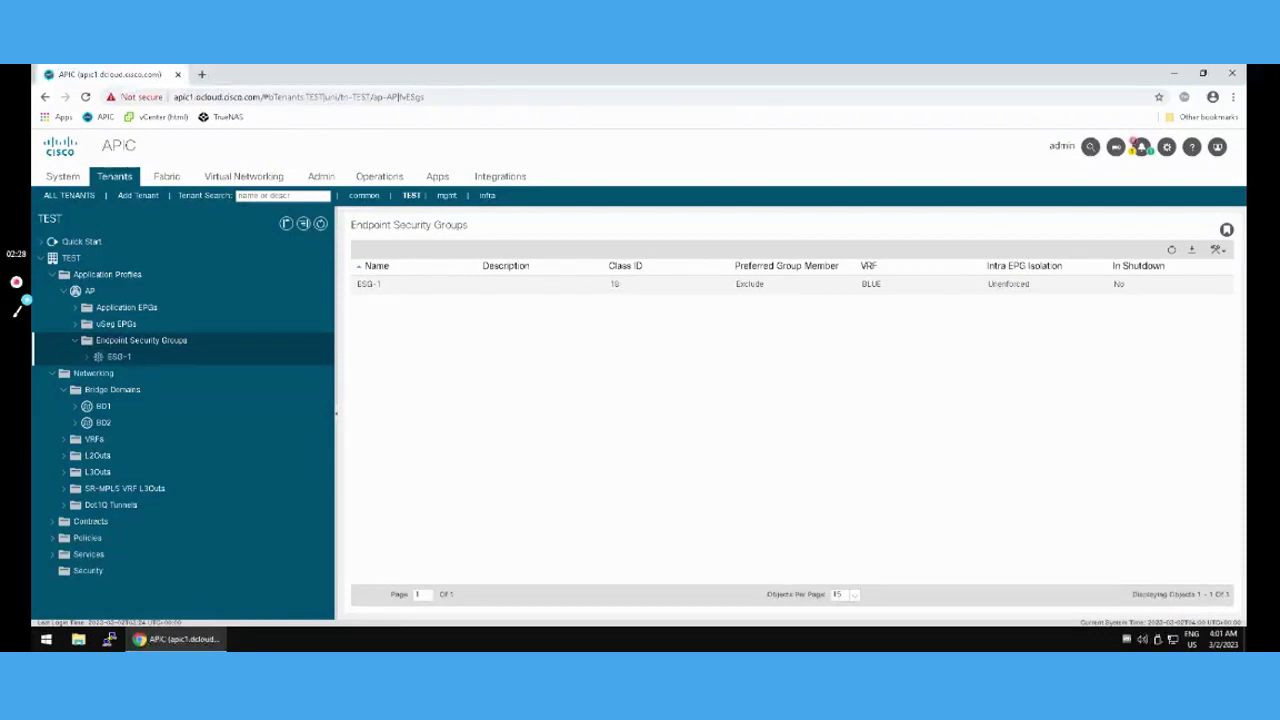
Step: Examine the summary, policy topology and general properties of endpoint security group ESG-1
{"action": "left_click", "coordinate": [117, 360]}
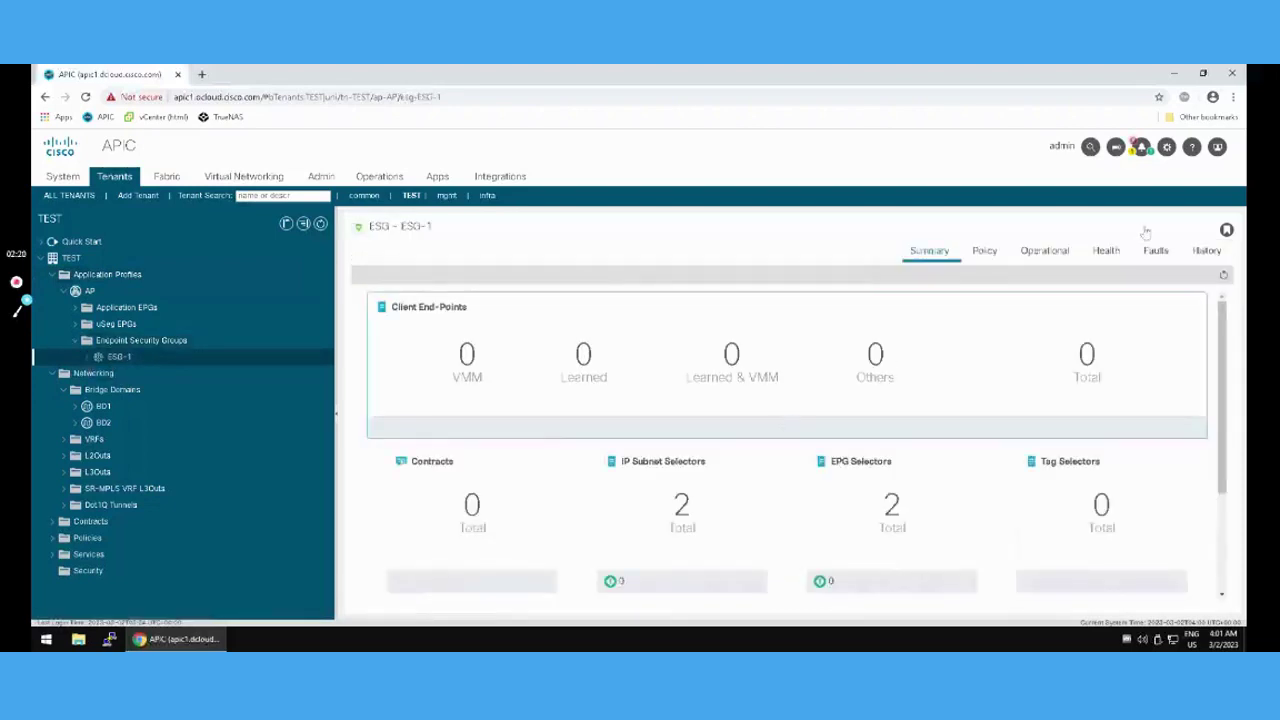
{"action": "left_click", "coordinate": [984, 252]}
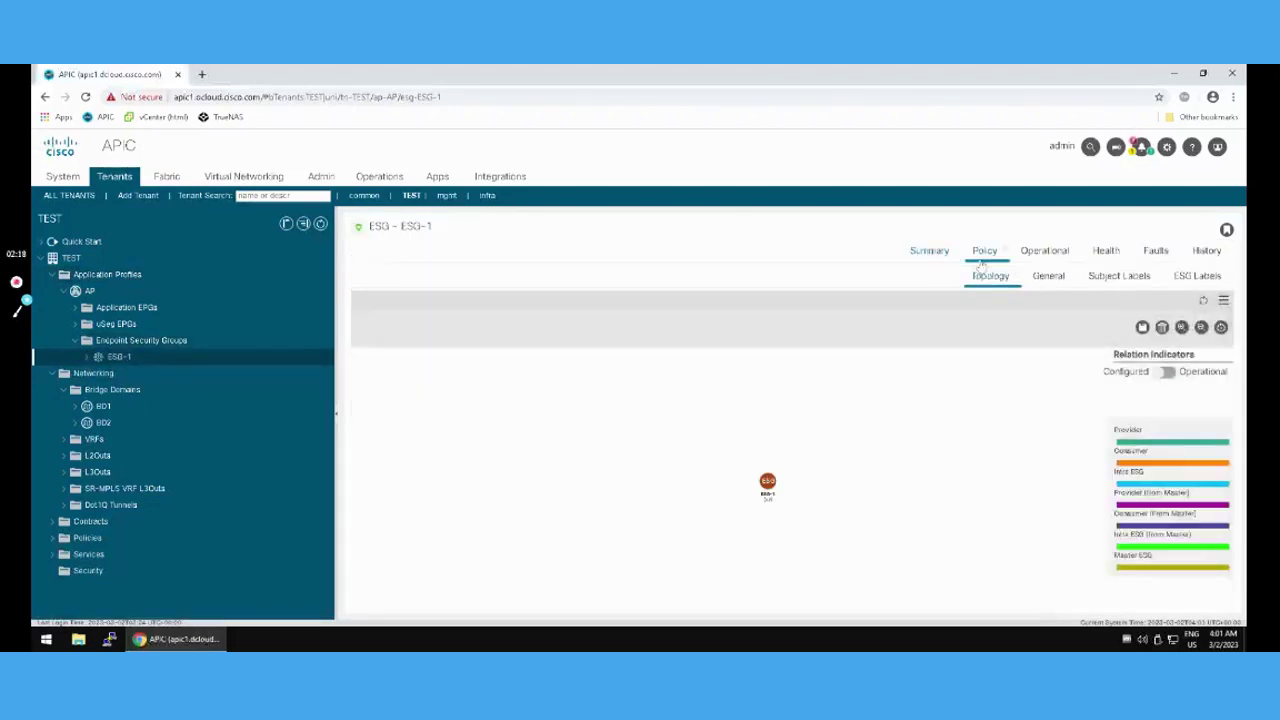
{"action": "mouse_move", "coordinate": [769, 483]}
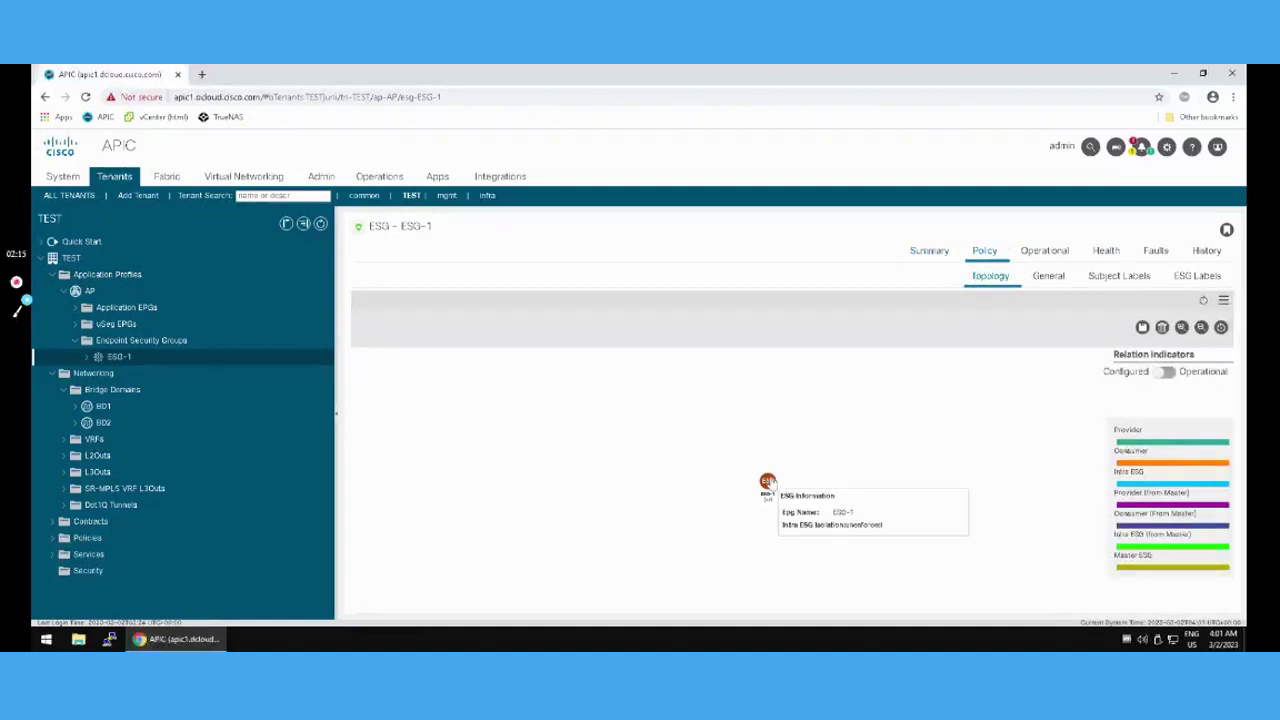
{"action": "left_click", "coordinate": [1049, 277]}
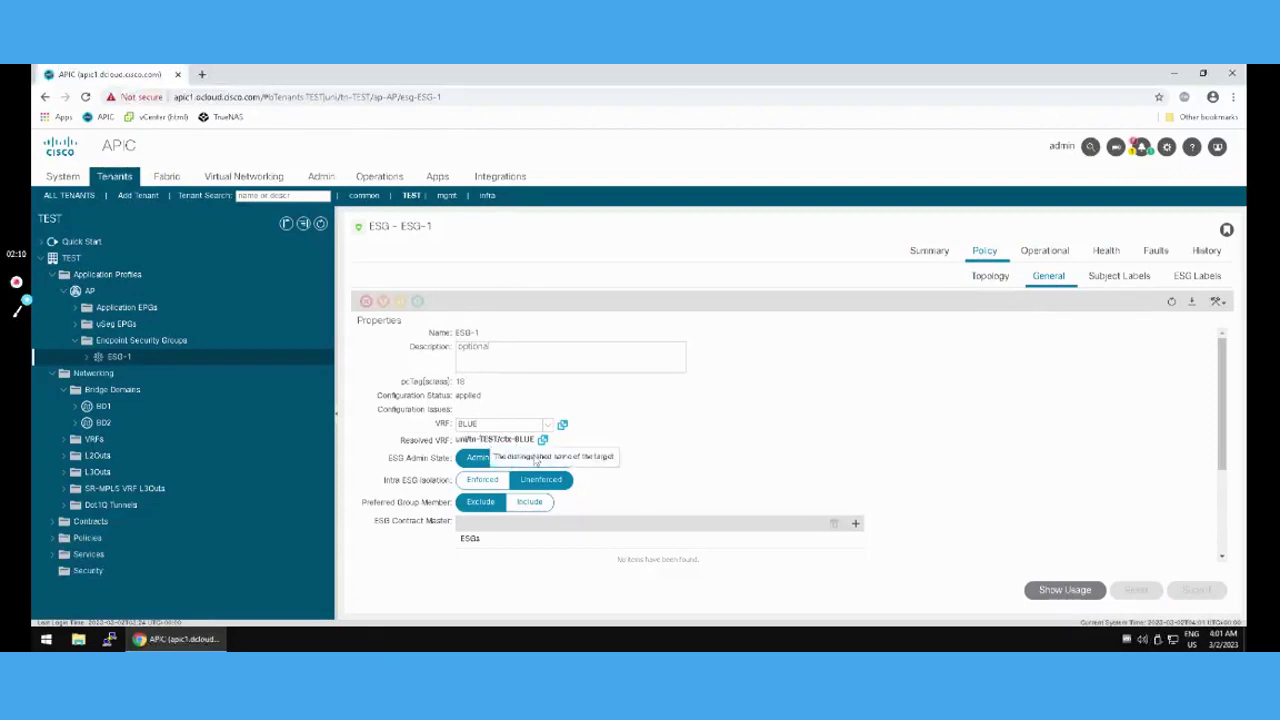
{"action": "scroll", "coordinate": [662, 407], "scroll_direction": "down", "scroll_amount": 3}
{"action": "scroll", "coordinate": [665, 407], "scroll_direction": "up", "scroll_amount": 3}
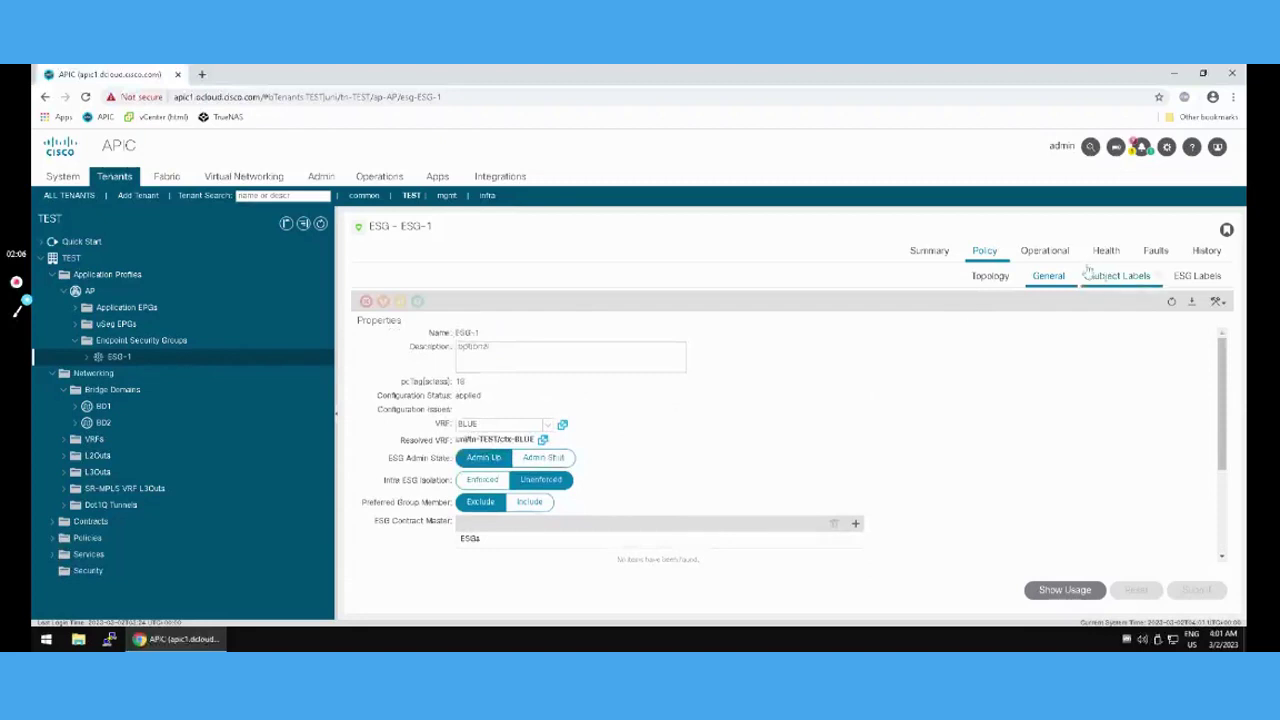